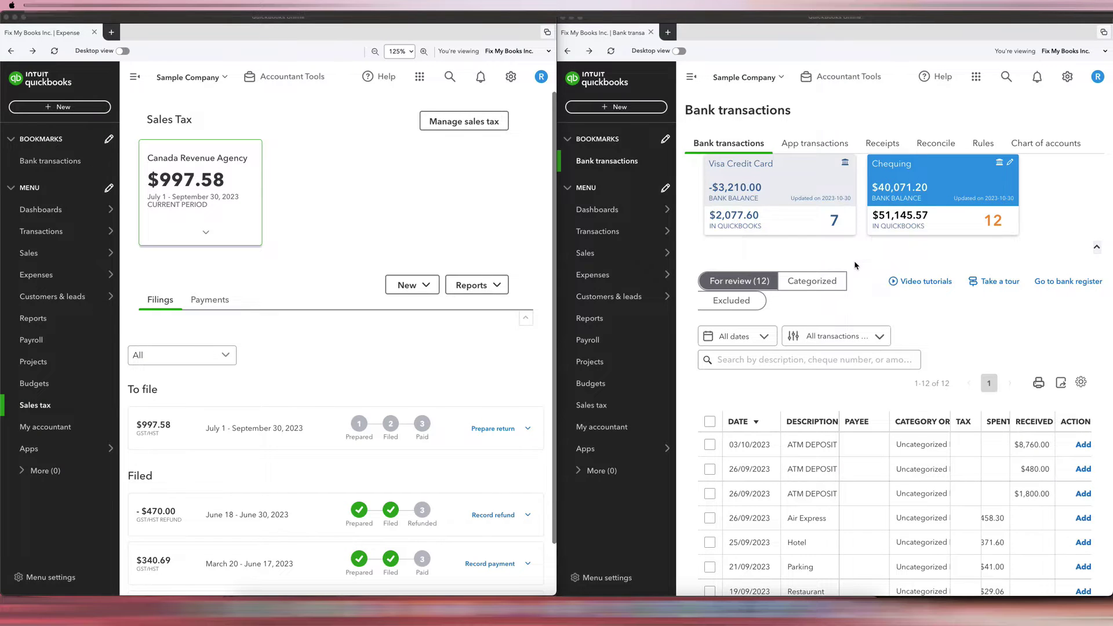
Collapse the navigation menus on both the bank transactions and Sales Tax pages.
left_click(692, 78)
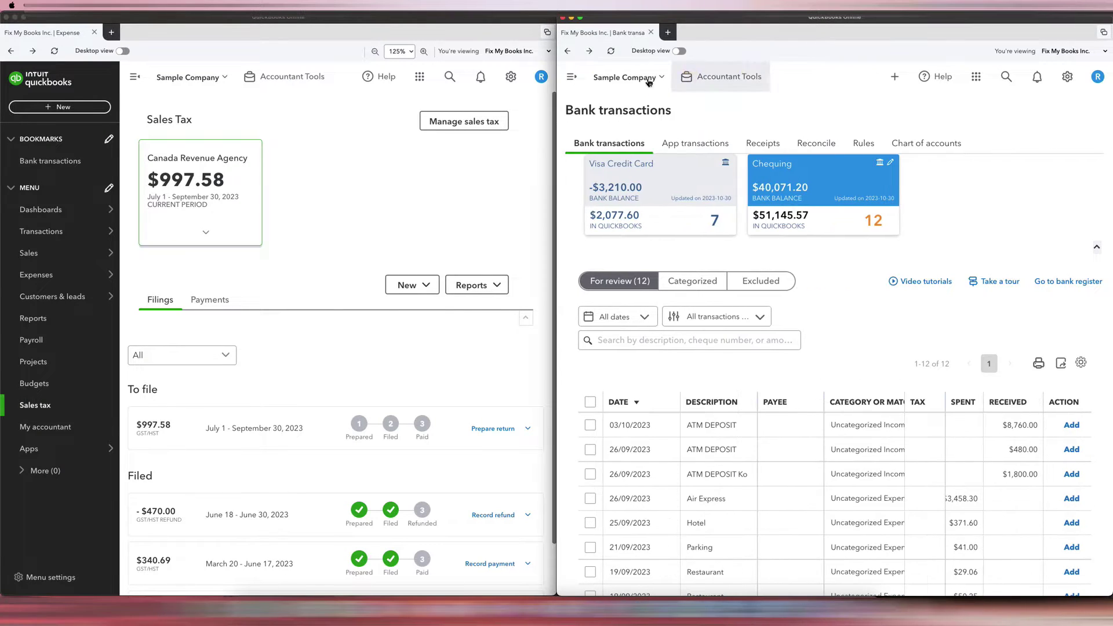
left_click(134, 77)
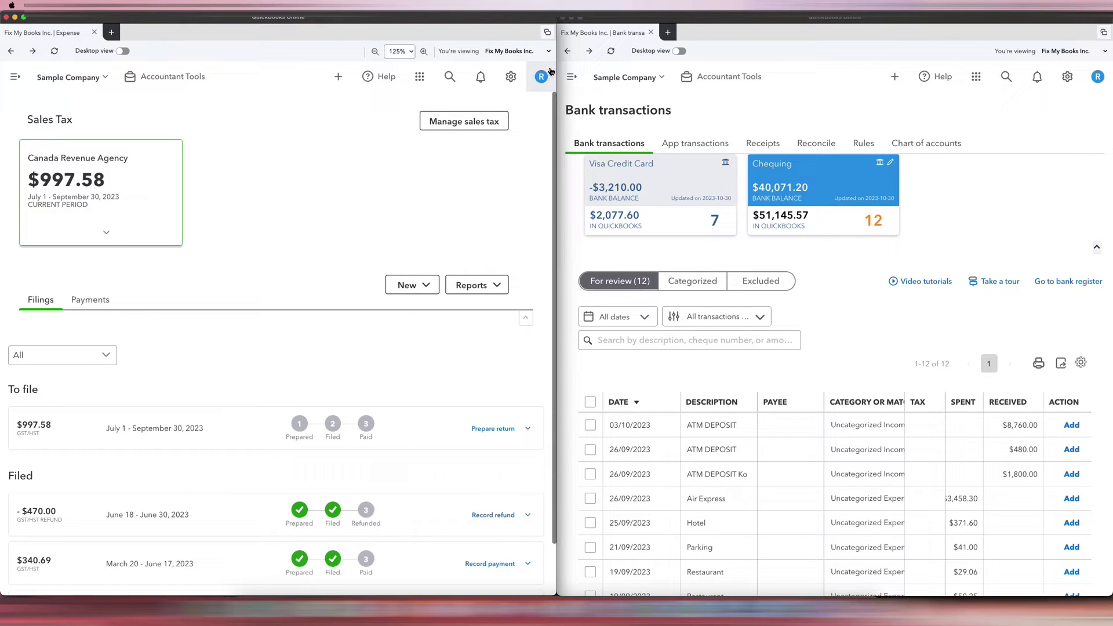
scroll(308, 395, "down", 2)
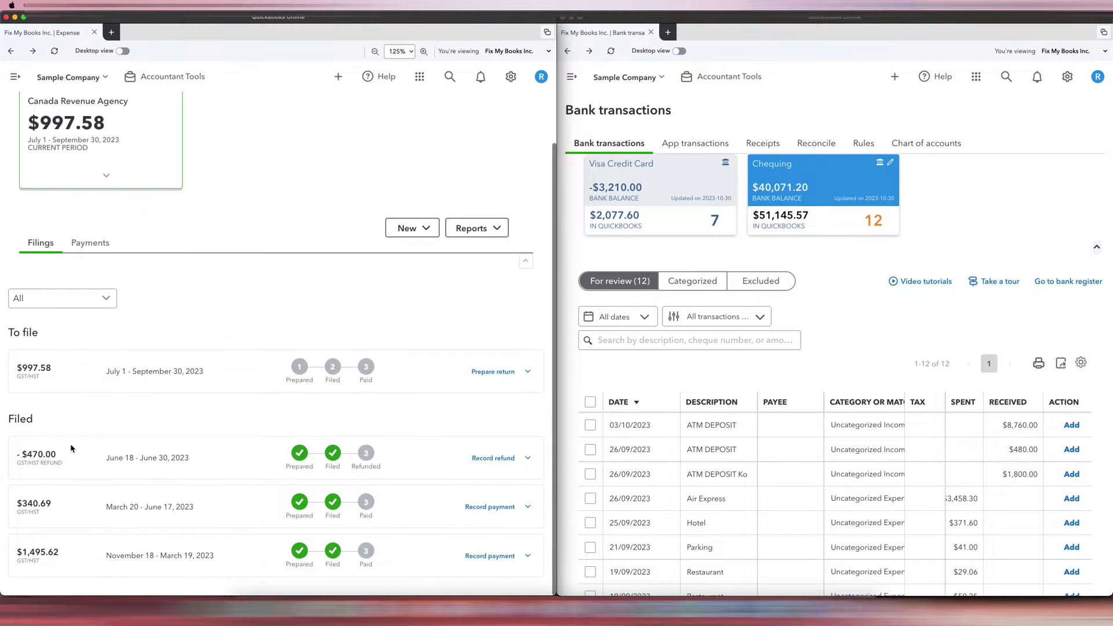
Compare the $470.00 filed refund with the $480.00 ATM deposit, then collapse the deposit's details.
left_click_drag(56, 455, 20, 456)
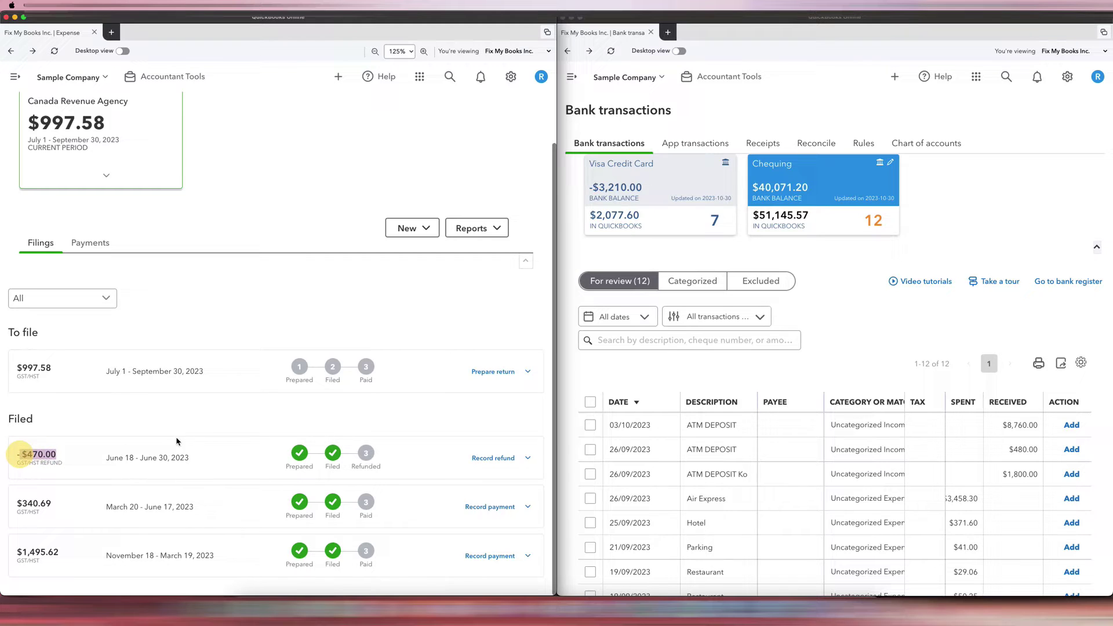
left_click(203, 434)
left_click(1021, 451)
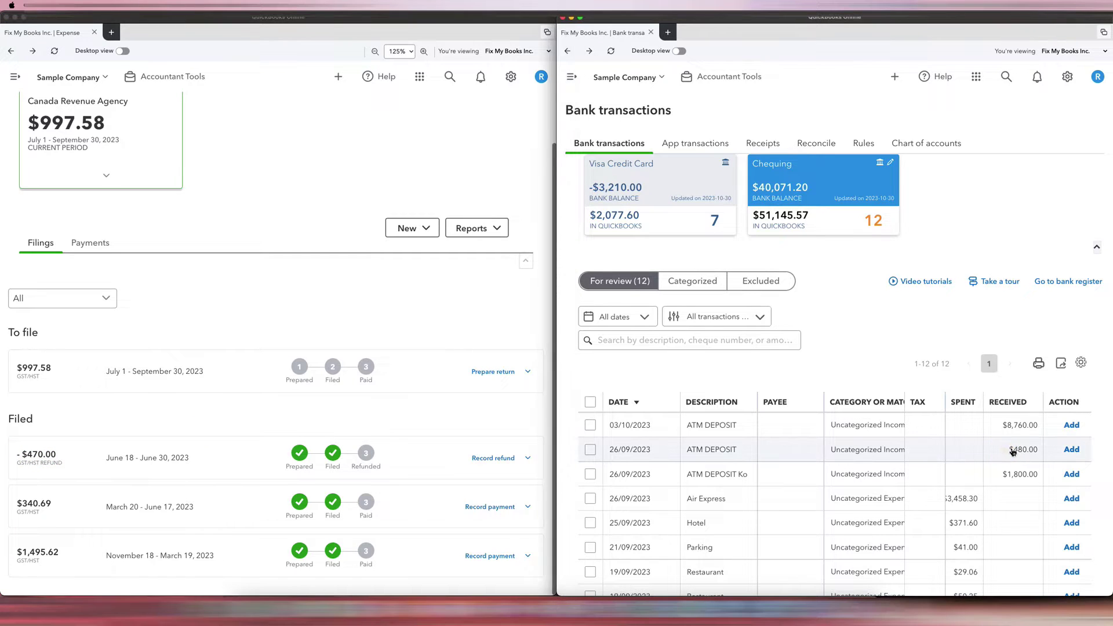
left_click_drag(1013, 451, 1069, 450)
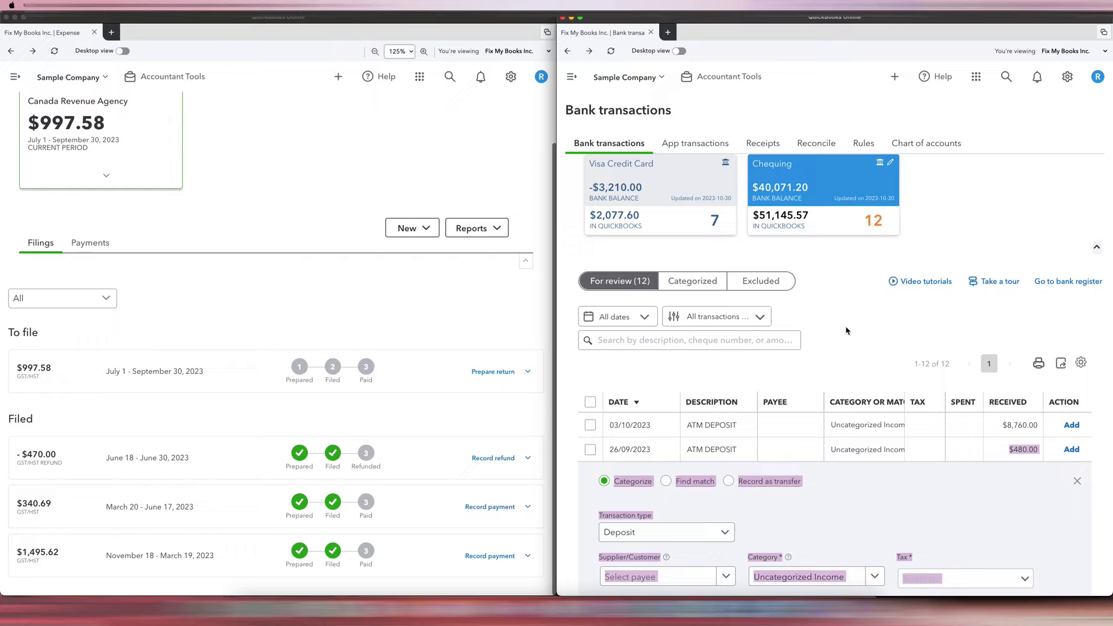
left_click(847, 328)
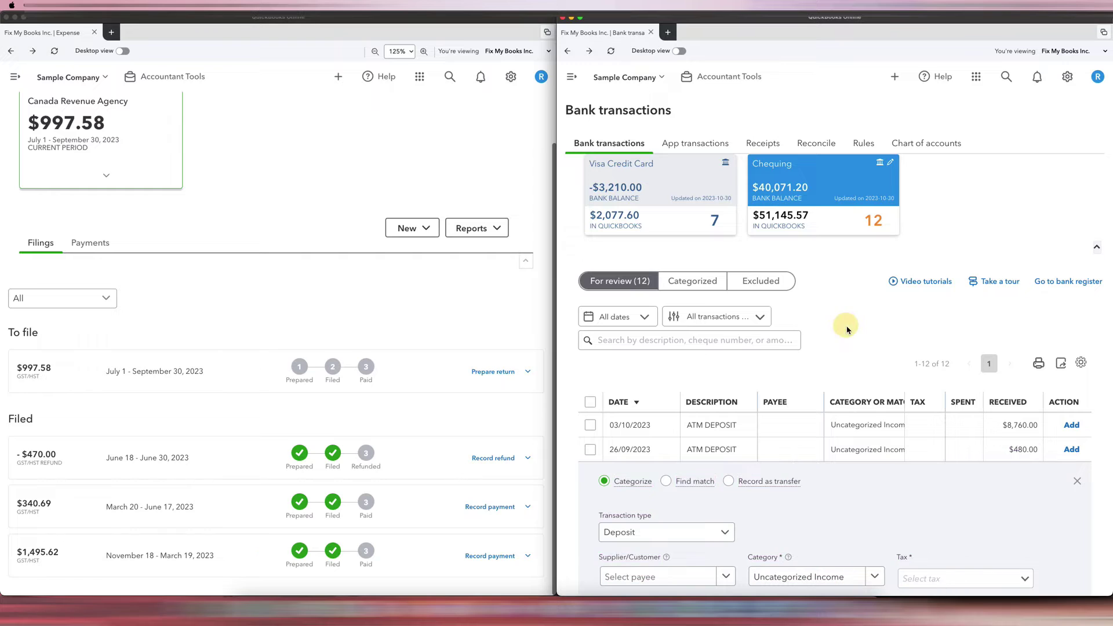
left_click(1080, 483)
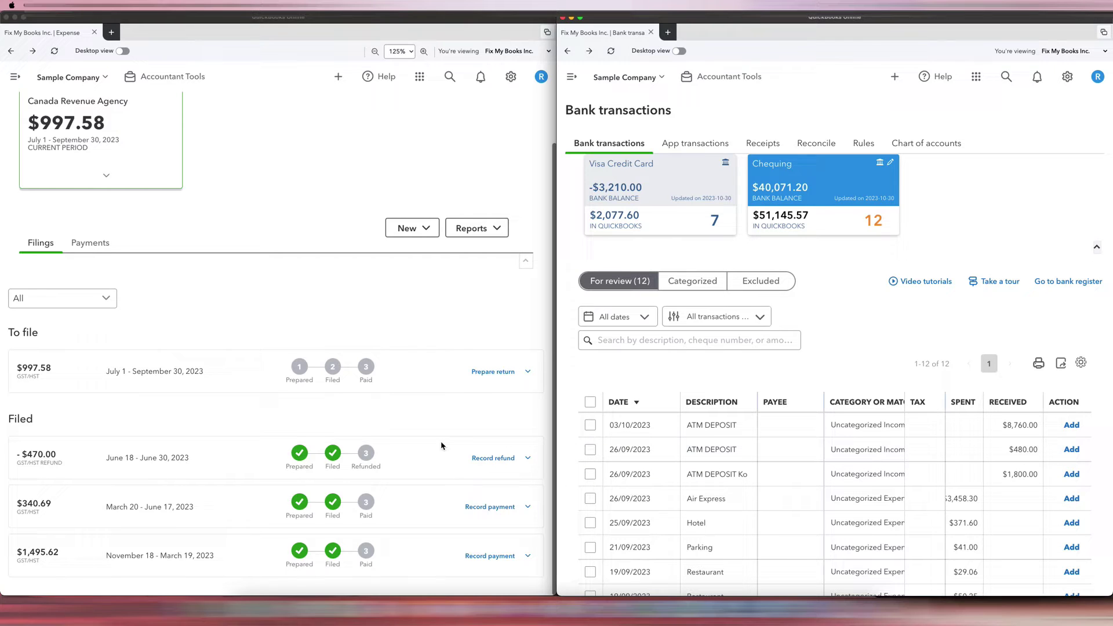
Start recording a refund for the -$470.00 June GST/HST filing.
left_click(490, 411)
double_click(44, 452)
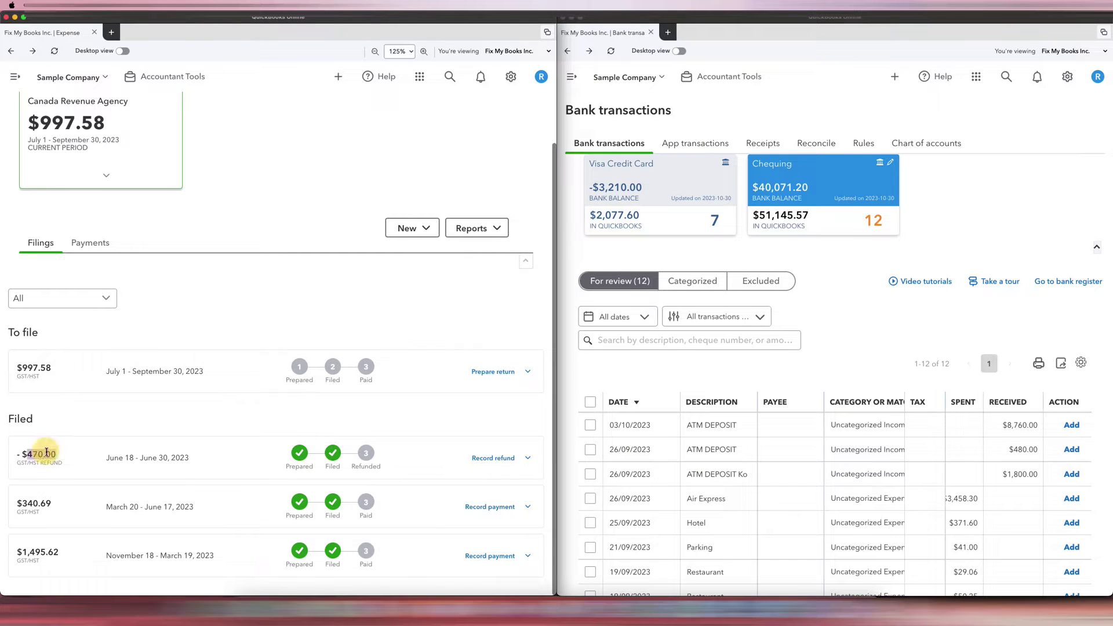
left_click(494, 458)
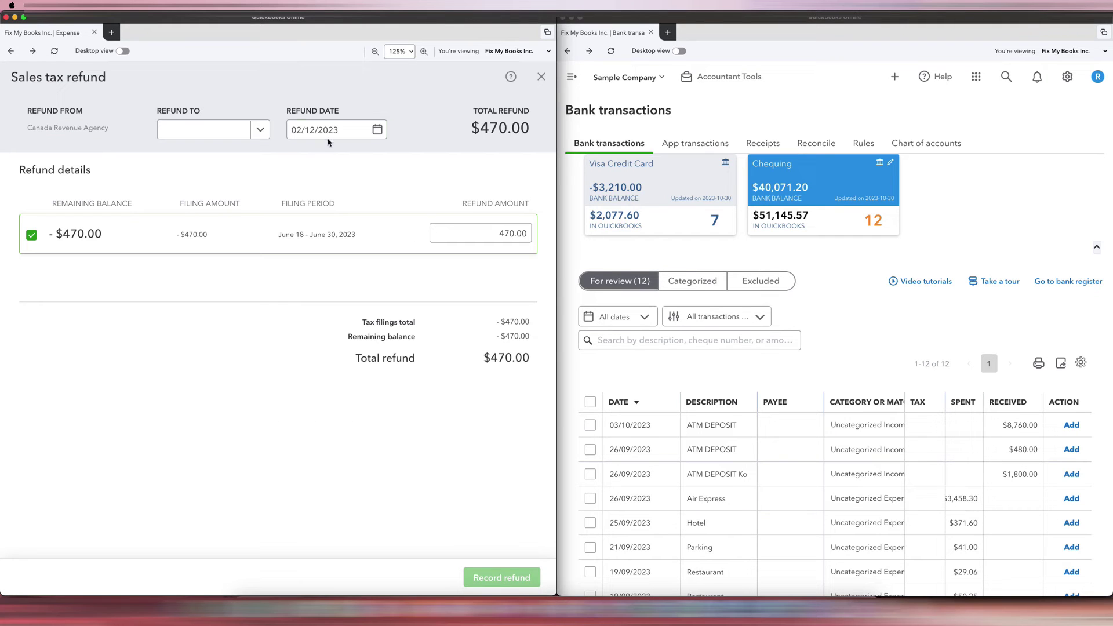
Set the refund date to 26/09/2023 and the Refund To account to Chequing.
left_click(376, 129)
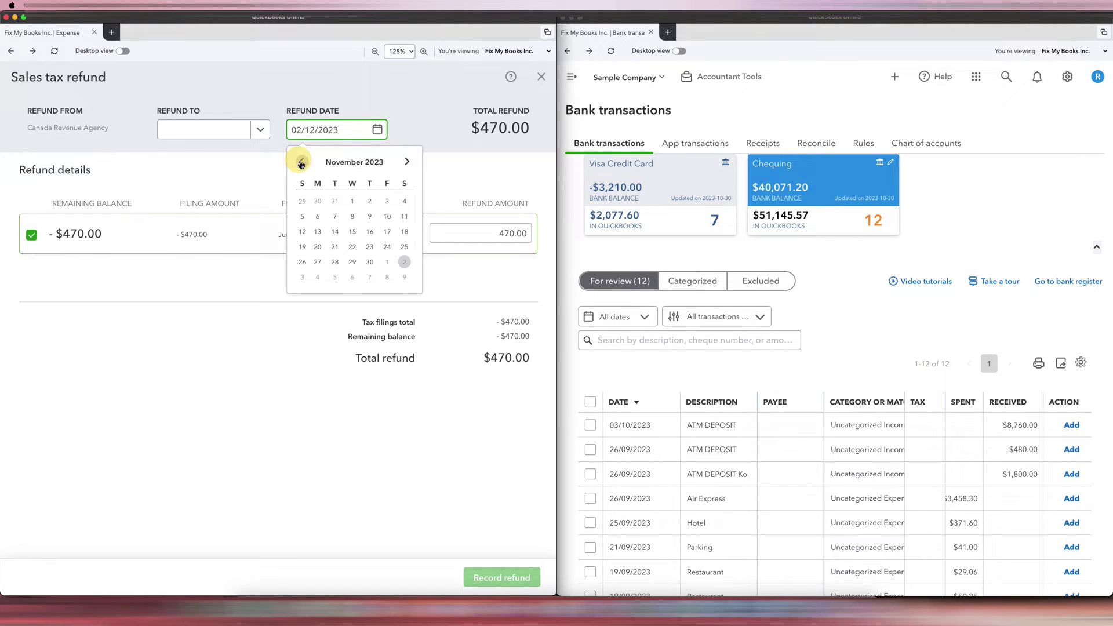
left_click(302, 162)
left_click(302, 162)
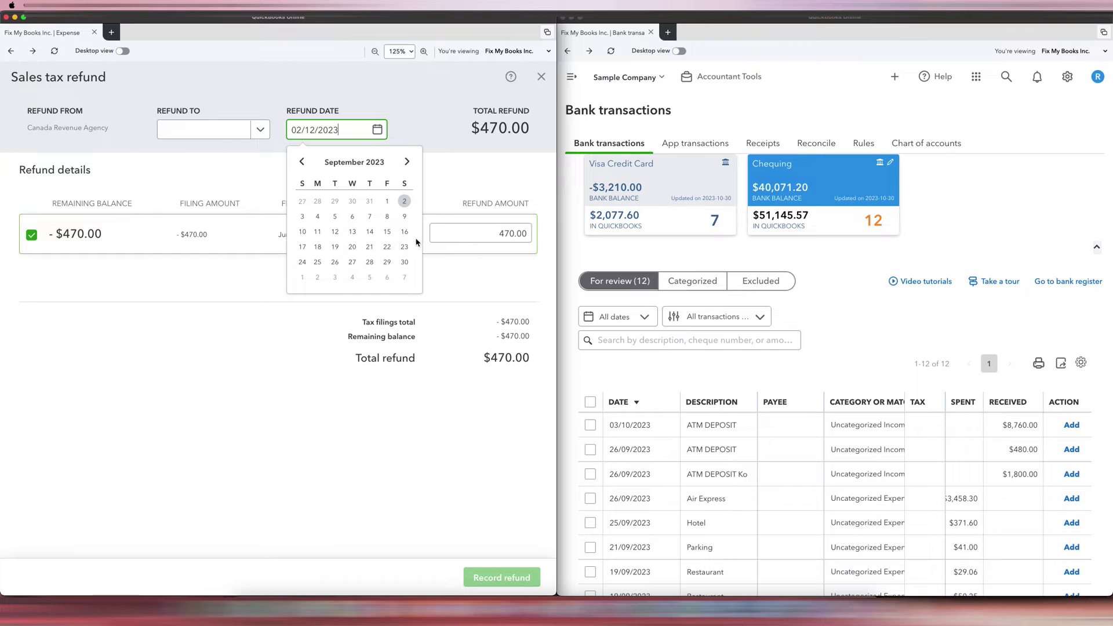
left_click(335, 262)
left_click(260, 130)
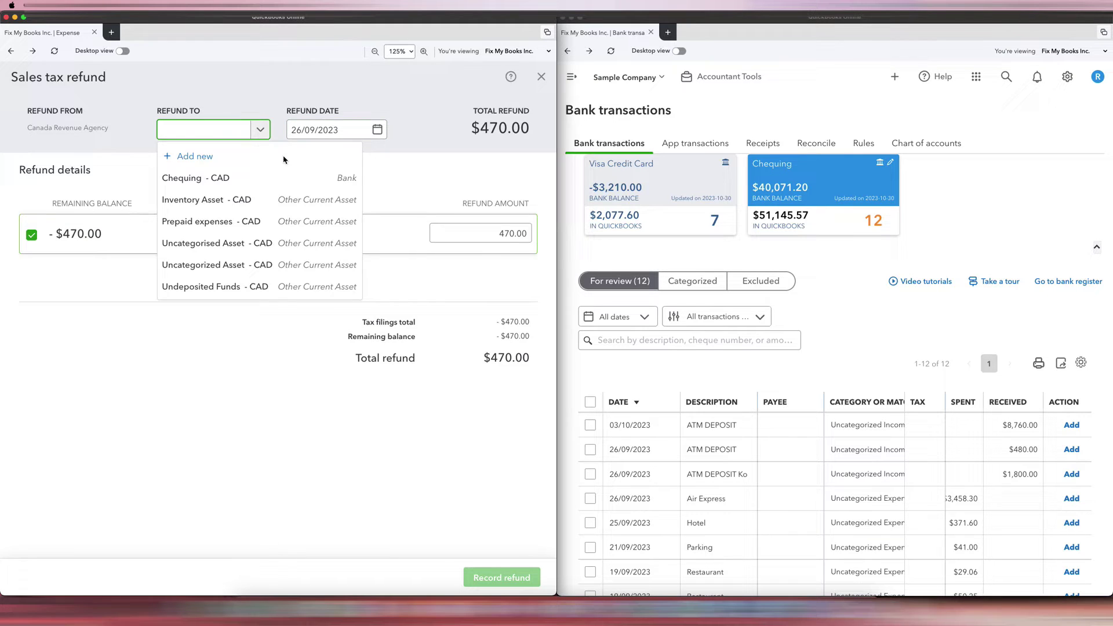
left_click(290, 177)
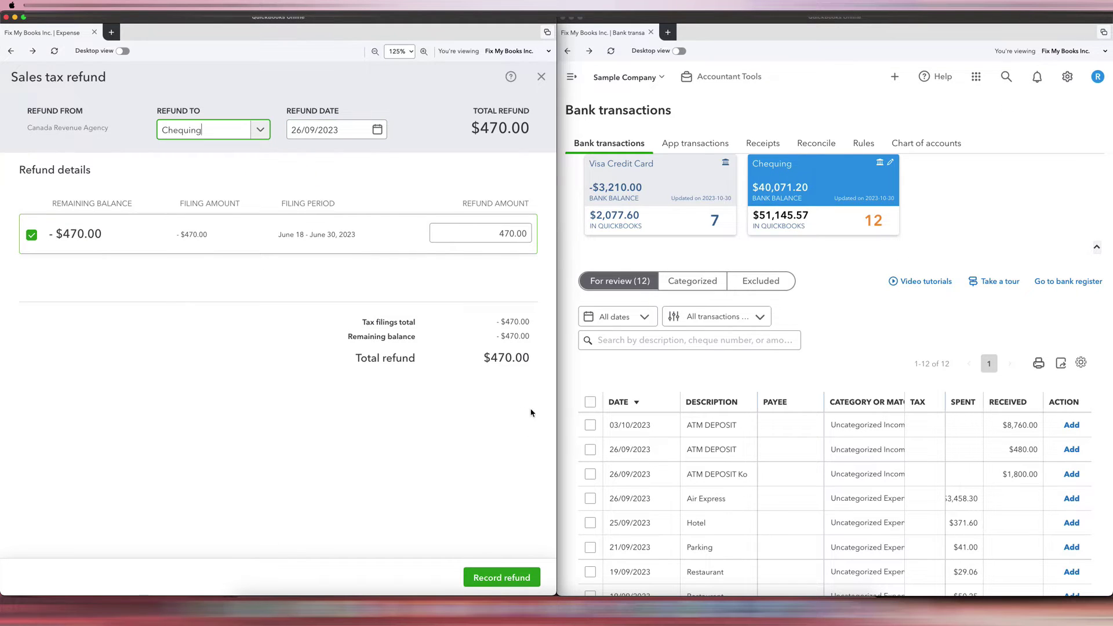
Check the $470.00 refund against the $480.00 deposit and save the refund.
triple_click(502, 357)
left_click(488, 498)
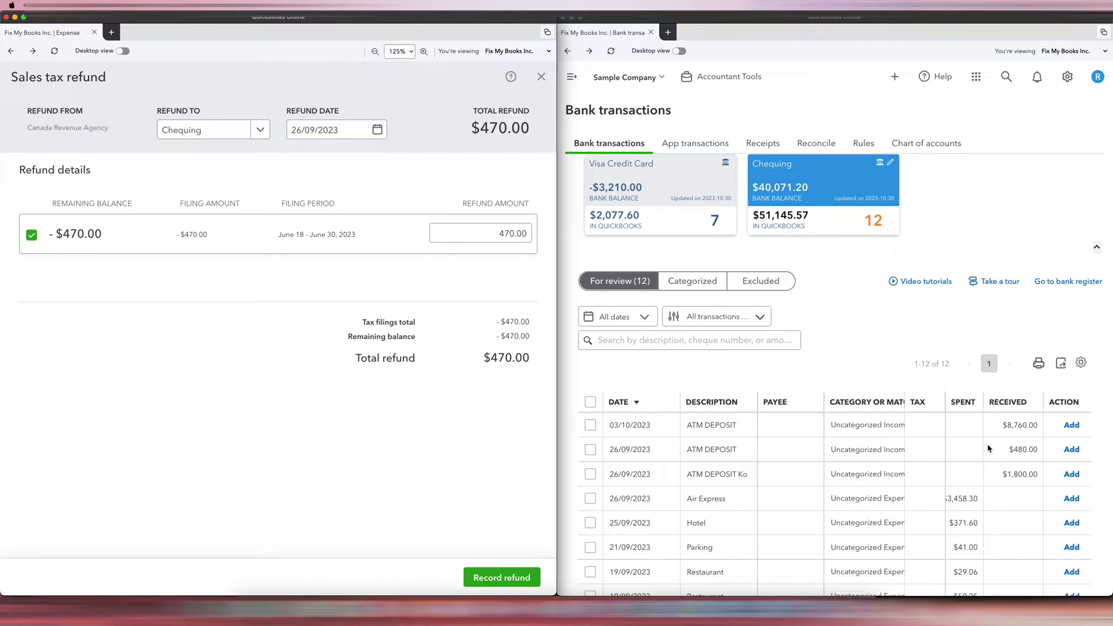
double_click(1030, 452)
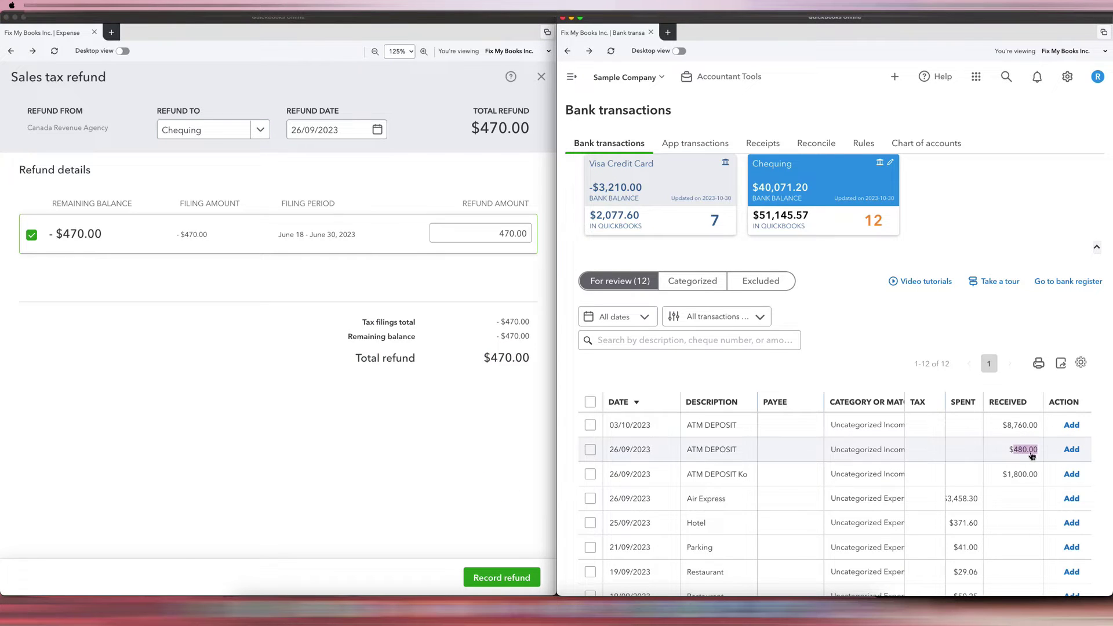
left_click(890, 450)
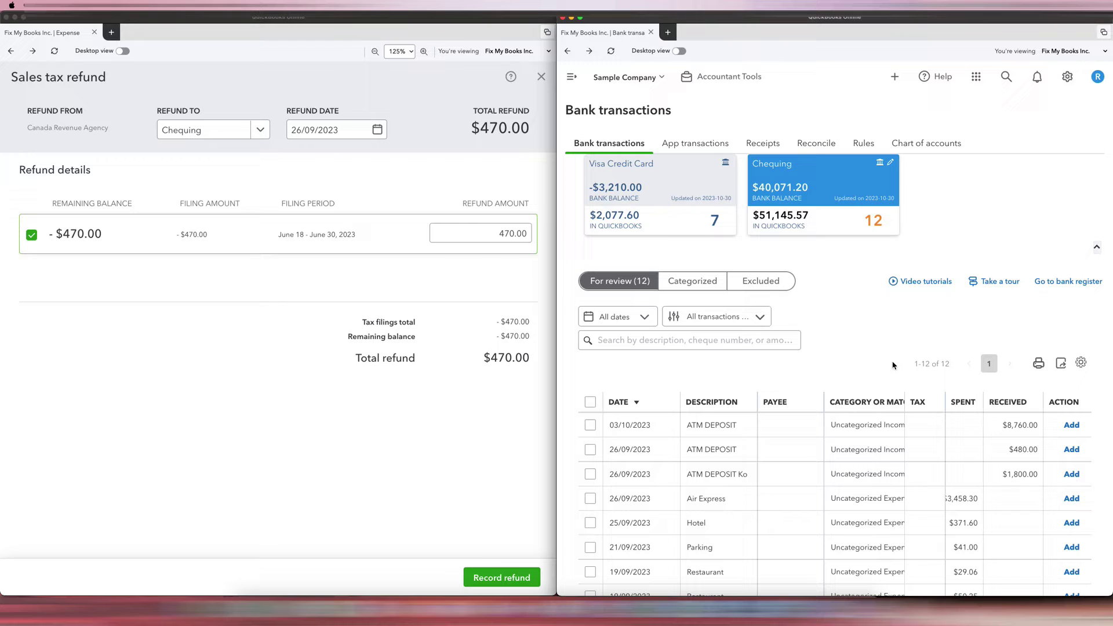
left_click(443, 457)
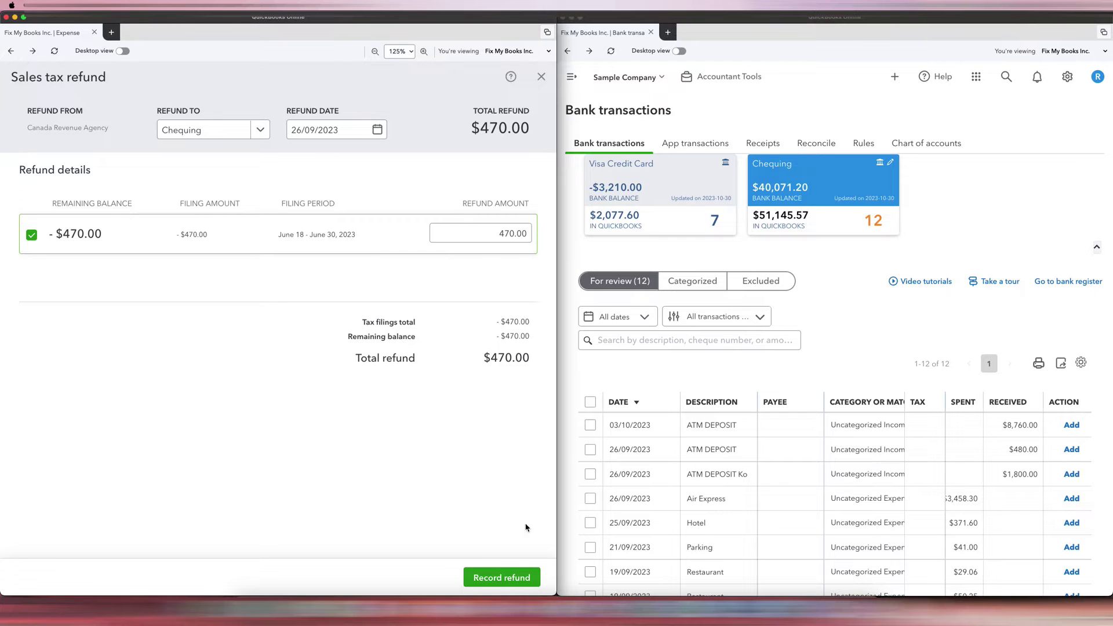
left_click(502, 578)
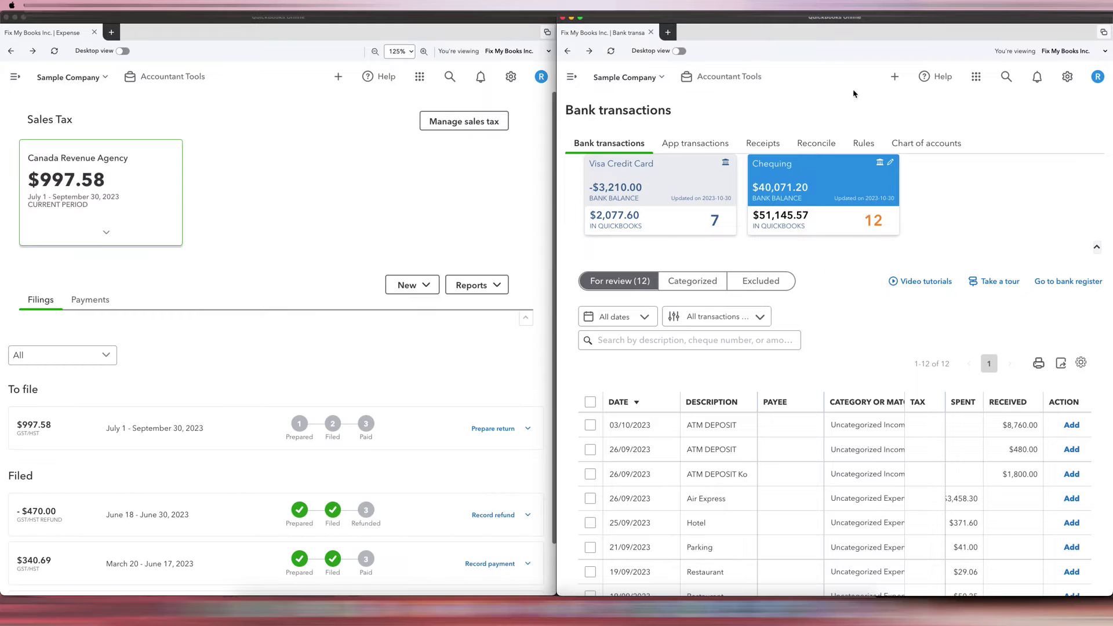
Start a new Chequing bank deposit dated 26/09/2023.
left_click(572, 77)
left_click(638, 107)
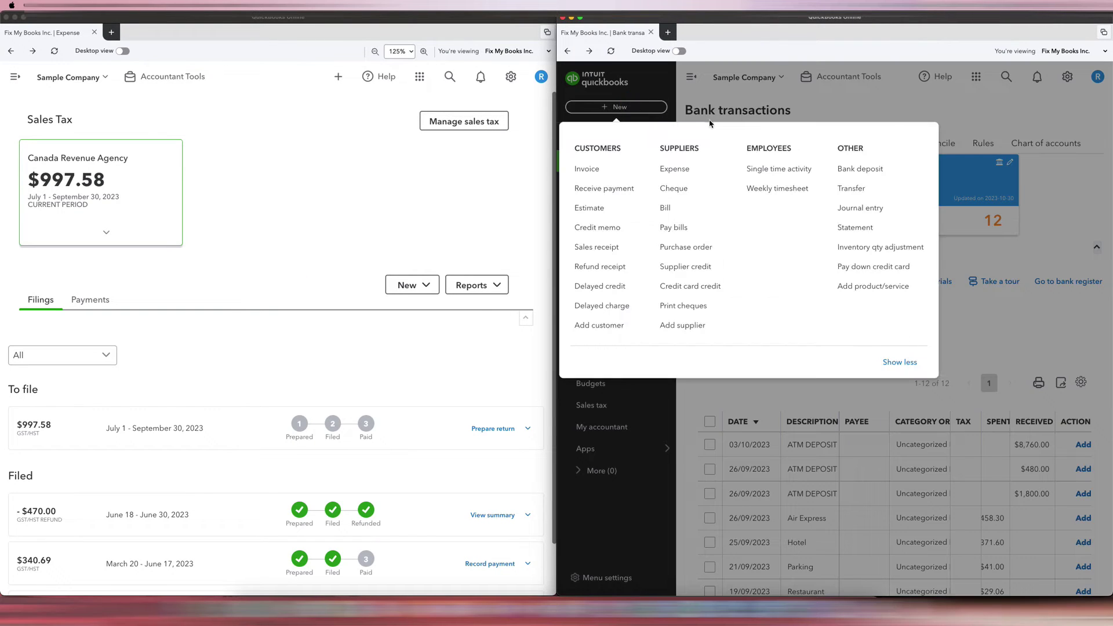
scroll(851, 171, "down", 2)
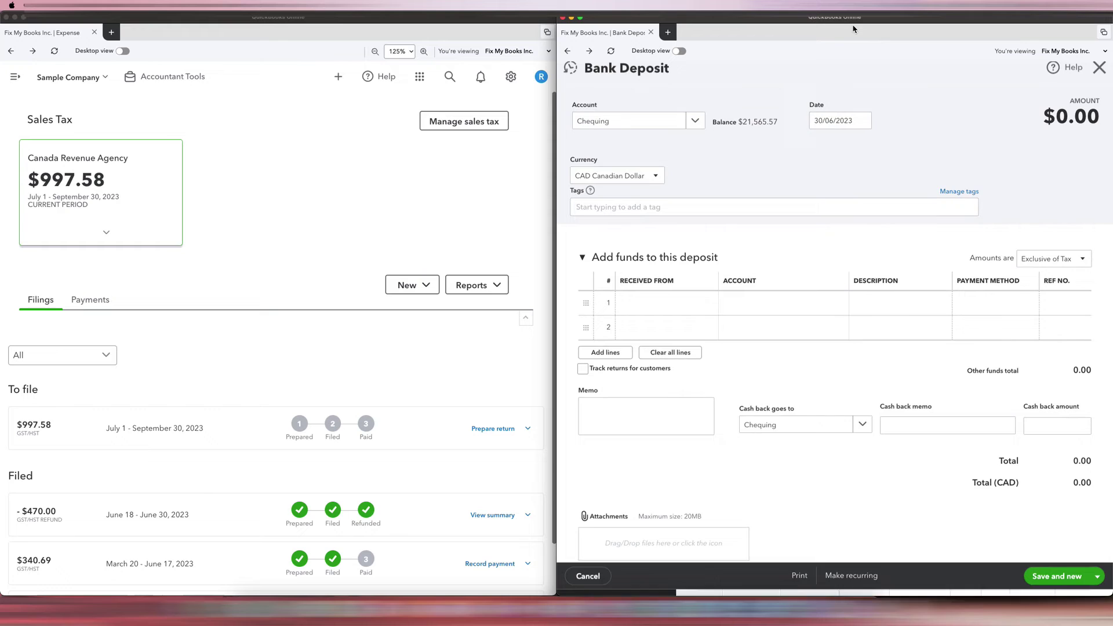
left_click(863, 129)
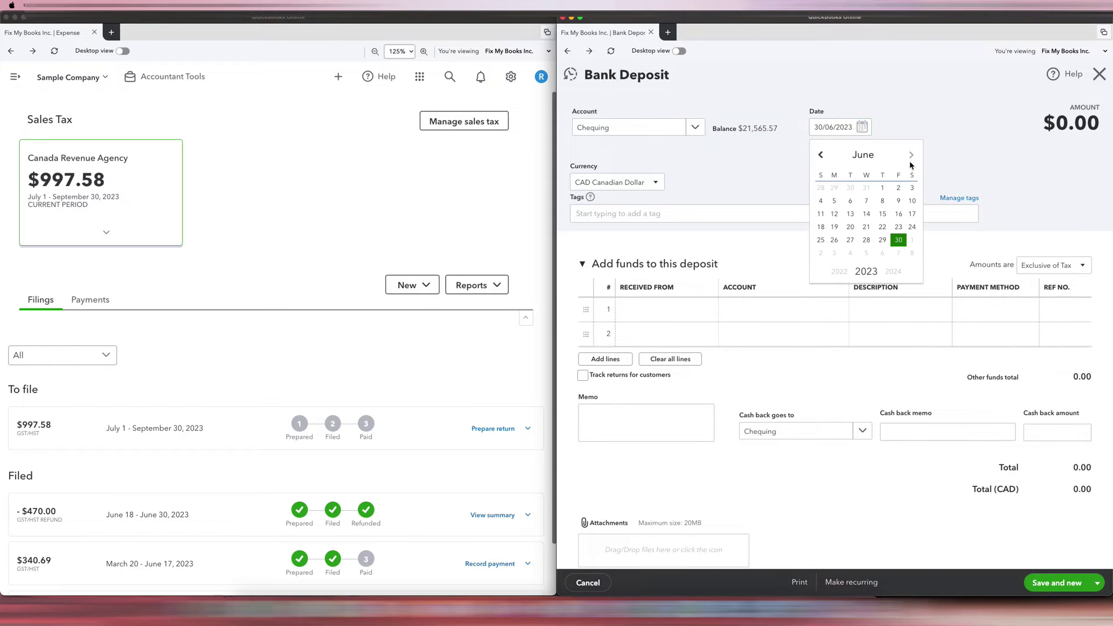
left_click(912, 155)
left_click(912, 155)
left_click(912, 155)
left_click(855, 243)
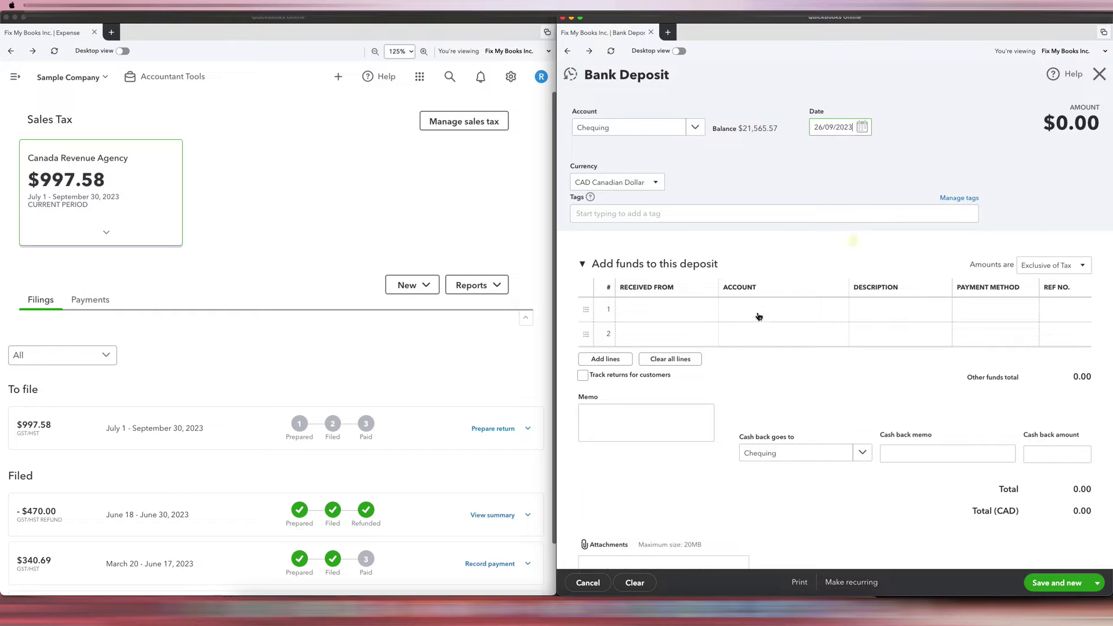
Enter Canada Revenue Agency as the first line's payer and save it as a new customer.
left_click(647, 314)
type("cana")
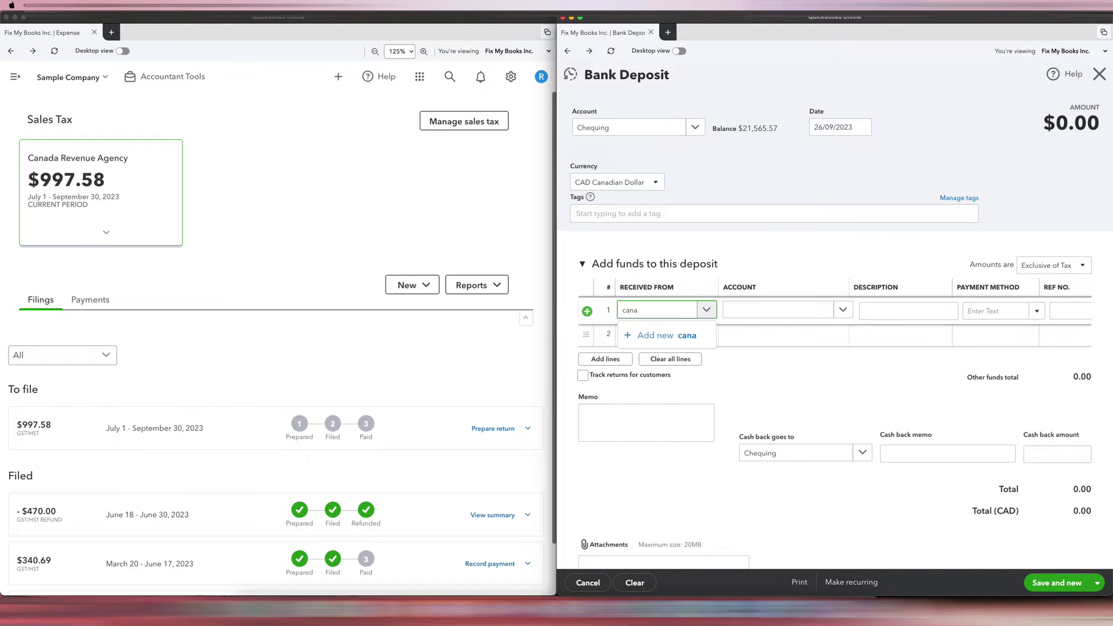
key("BackSpace")
key("BackSpace")
type("Canada Reven")
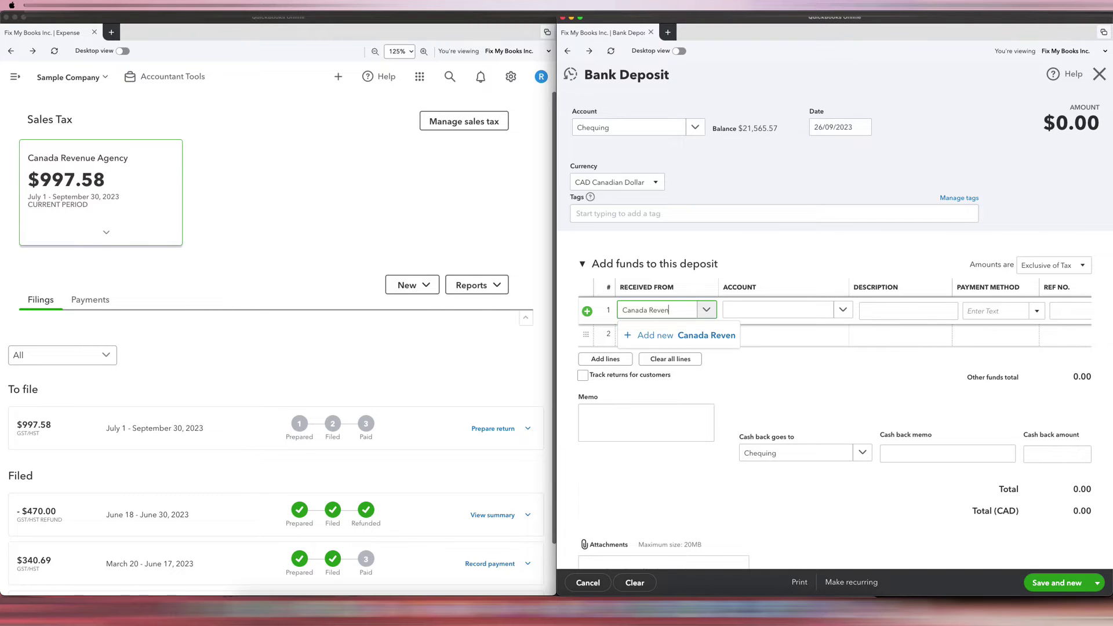
type("ue Agency")
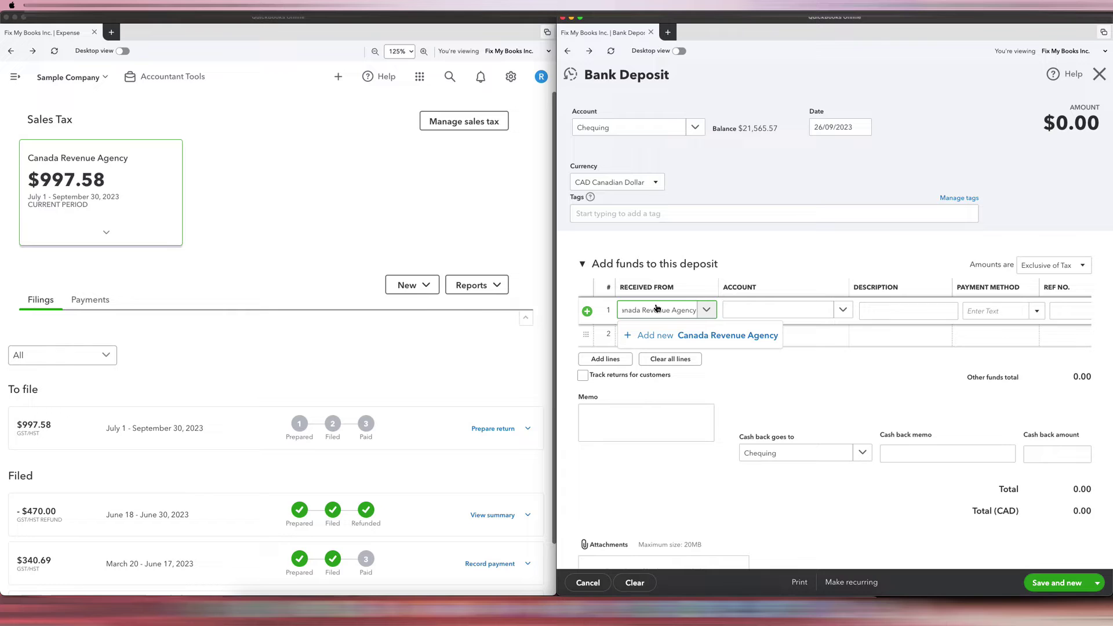
left_click(689, 335)
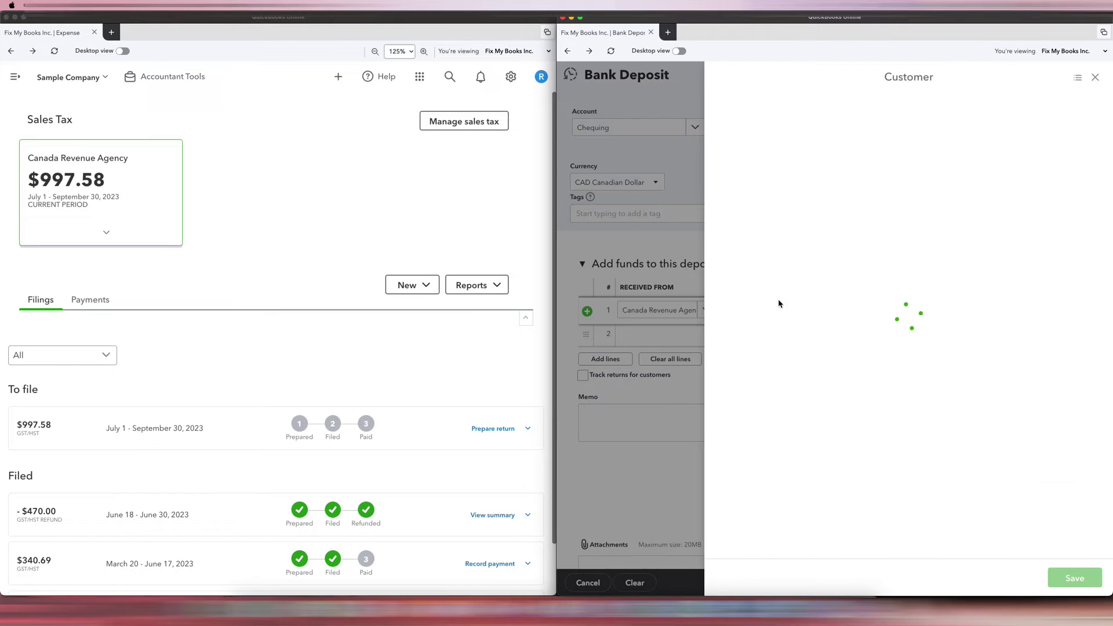
left_click(1075, 578)
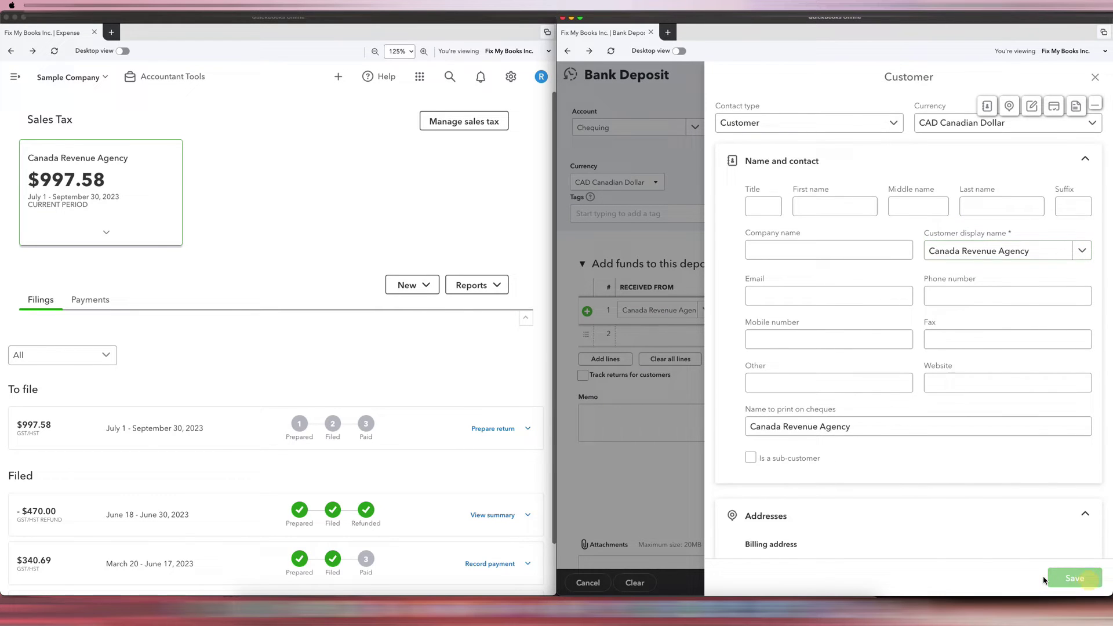
Book the first deposit line to Interest earned with Zero-rated (Sales) sales tax.
left_click(773, 312)
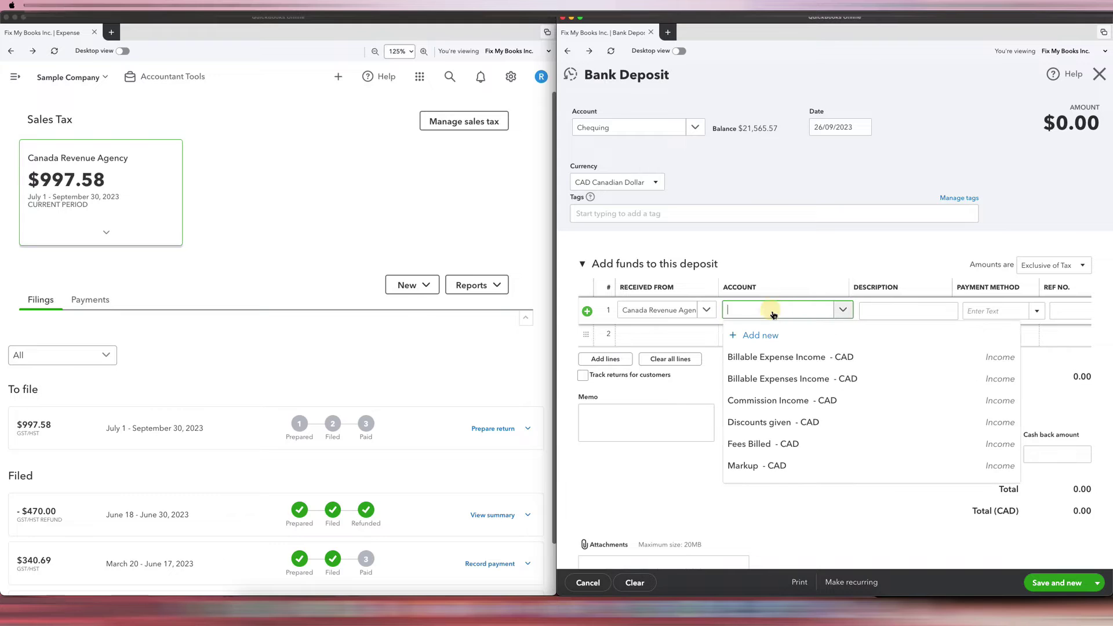
type("interest")
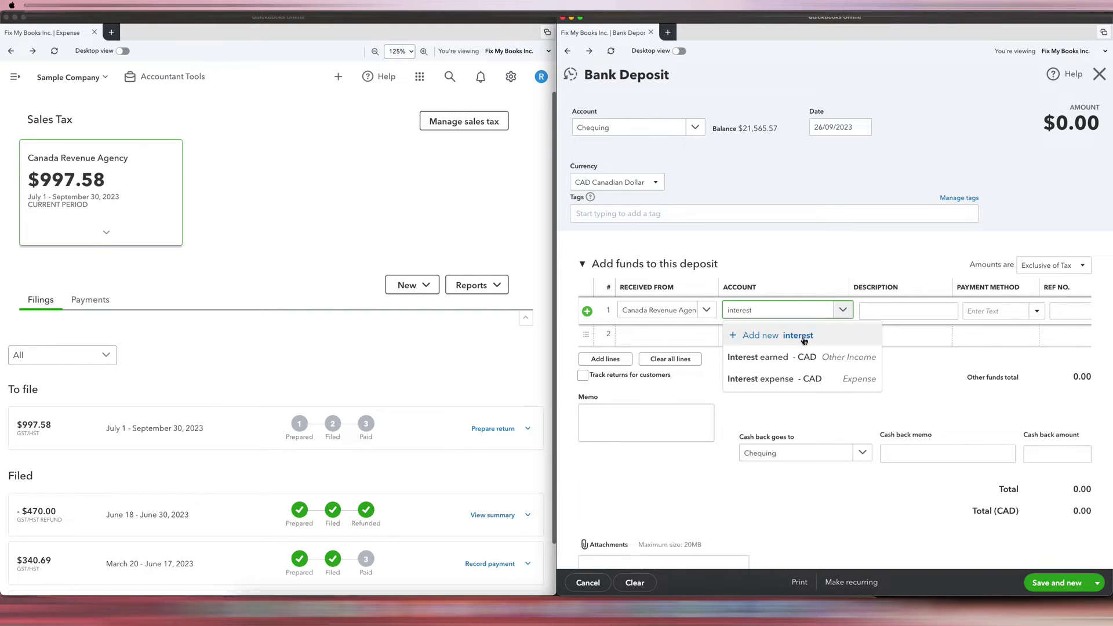
left_click(824, 358)
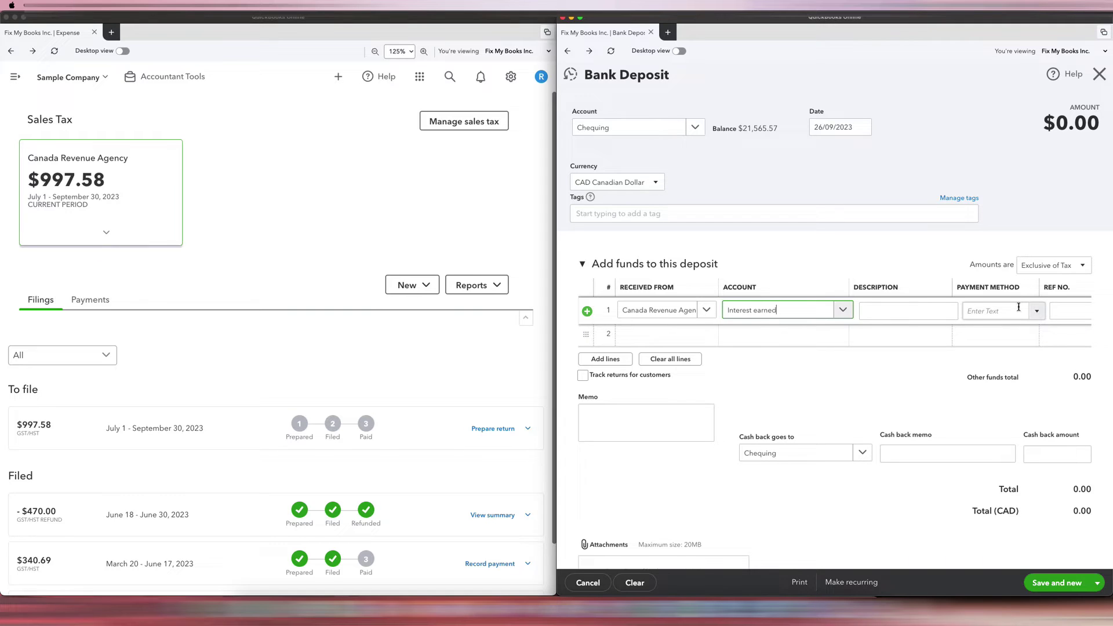
scroll(1016, 309, "right", 5)
left_click(939, 311)
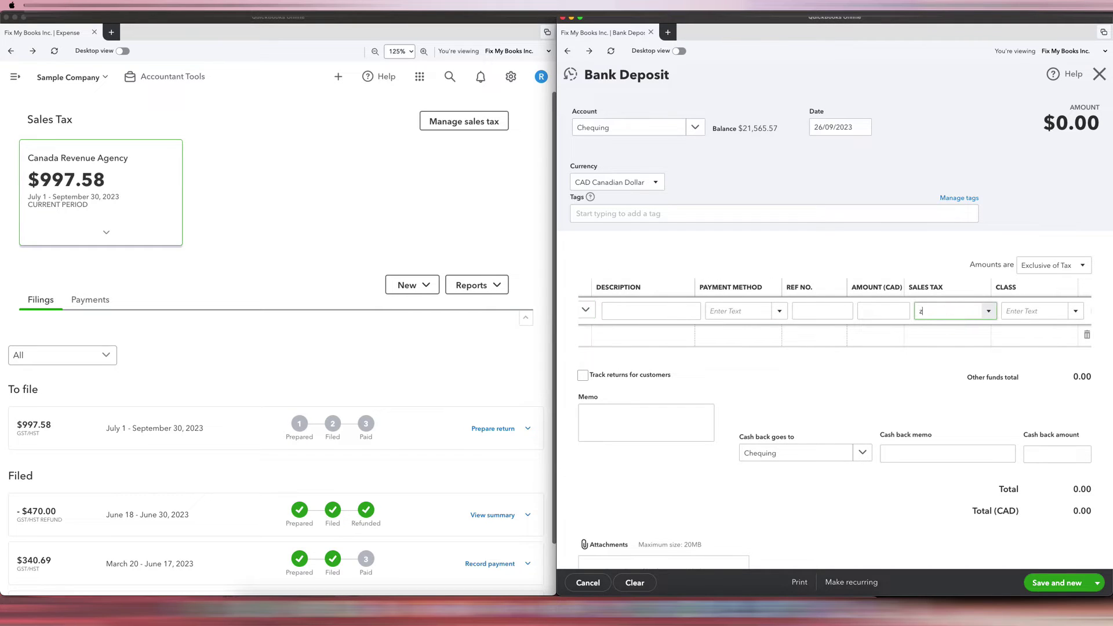
left_click(967, 332)
left_click(1030, 217)
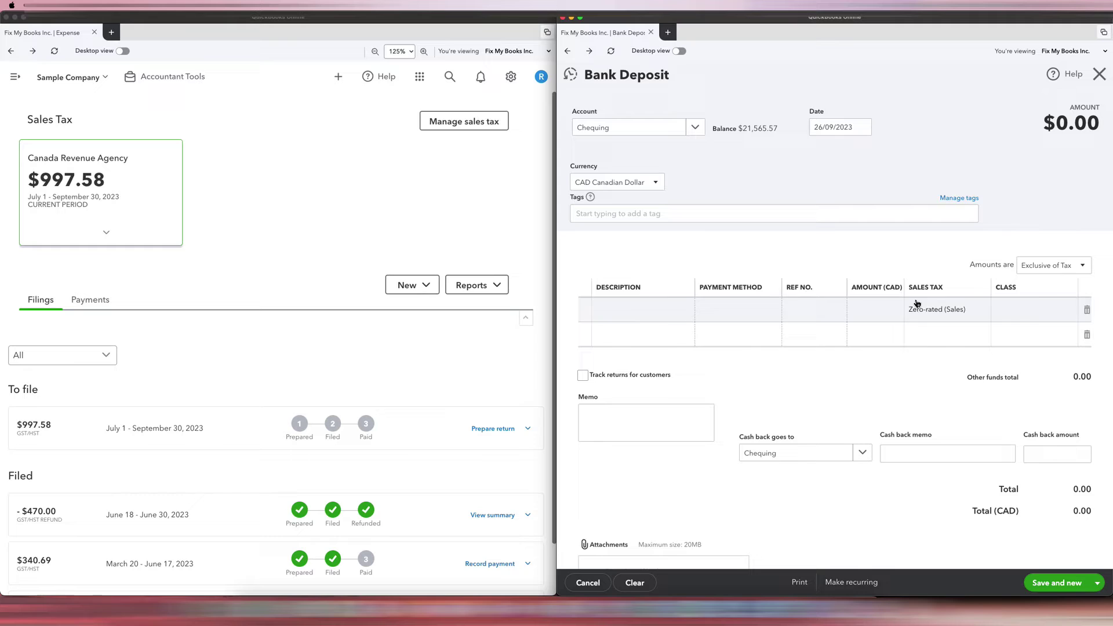
scroll(917, 303, "left", 5)
Describe the line as 'June 30 2023 HST Refund Interest Portion' with an amount of 10.00.
left_click(894, 313)
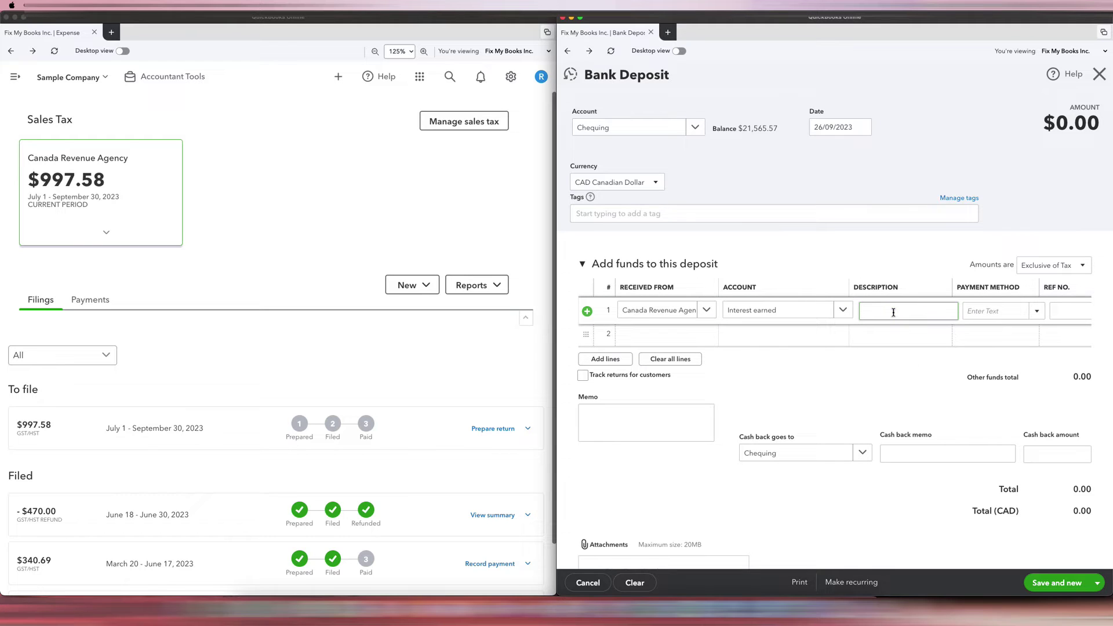
type("June 30 2023 HST Refund Interest P")
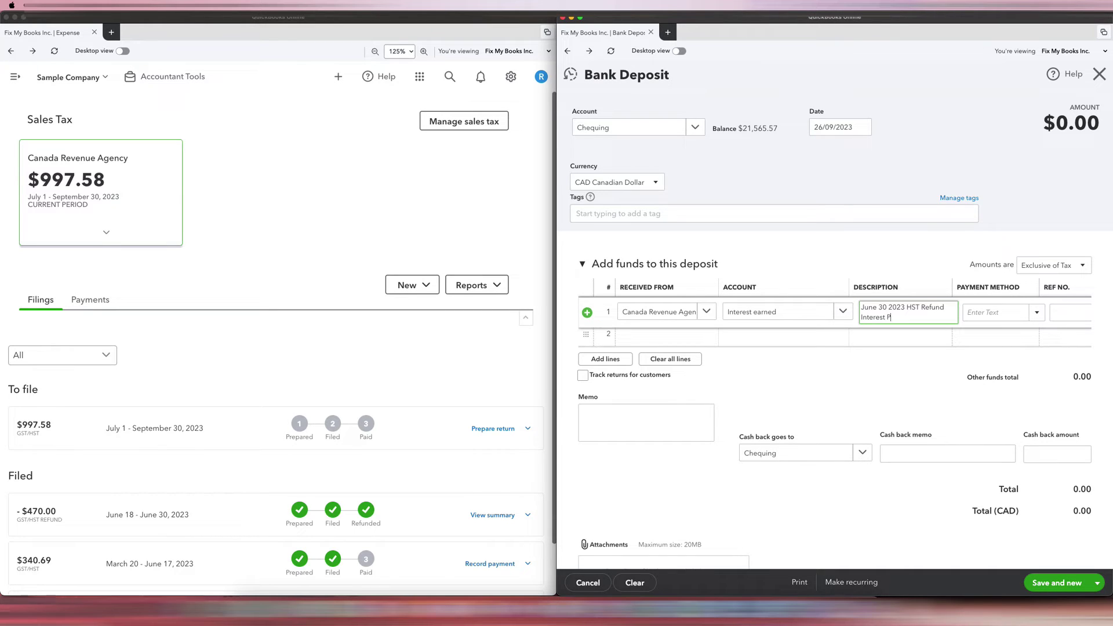
type("ortion")
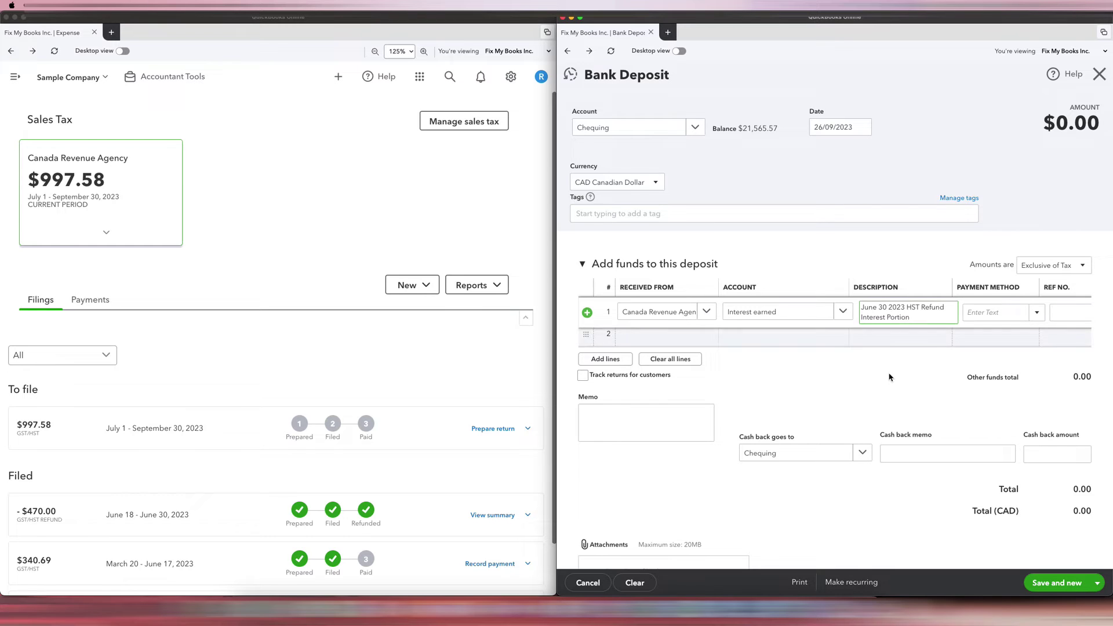
left_click(891, 377)
scroll(958, 314, "right", 5)
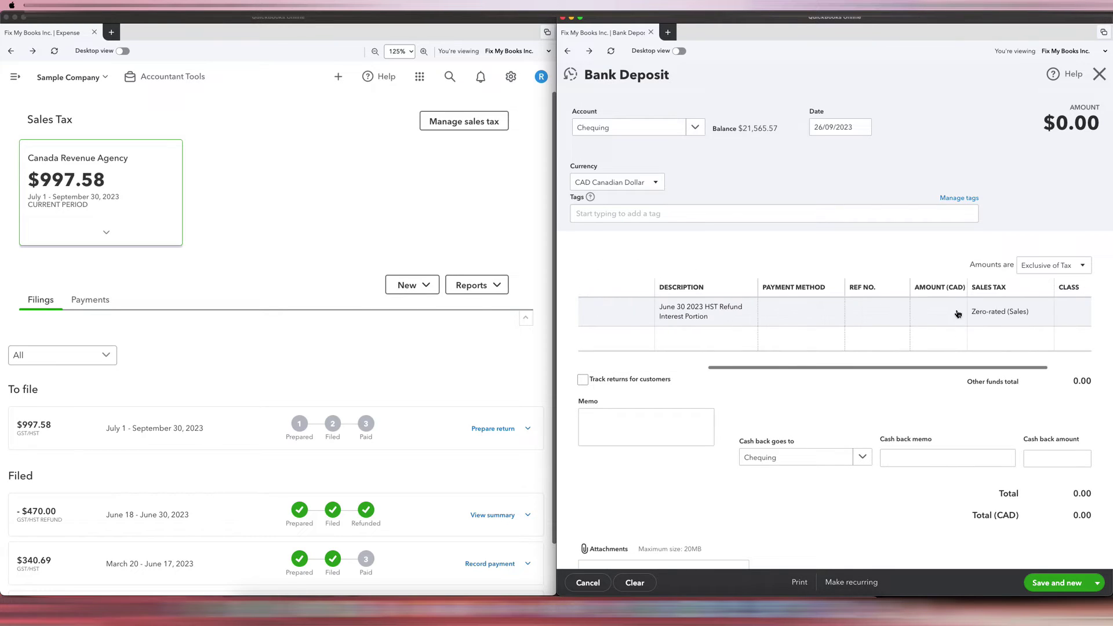
left_click(944, 313)
type("1")
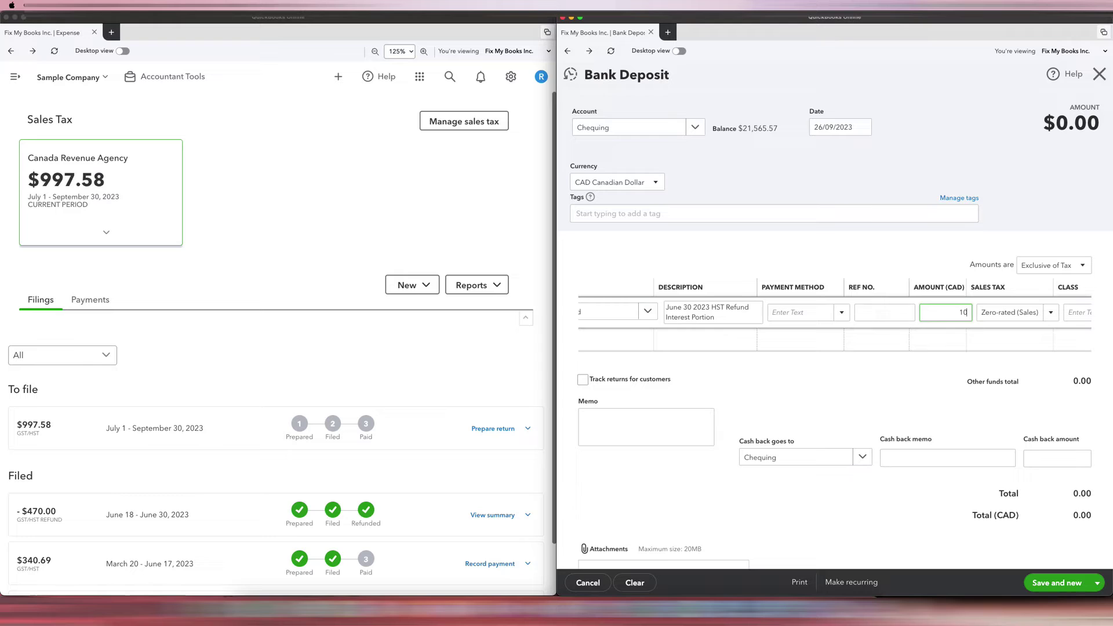
type("0")
left_click(1065, 191)
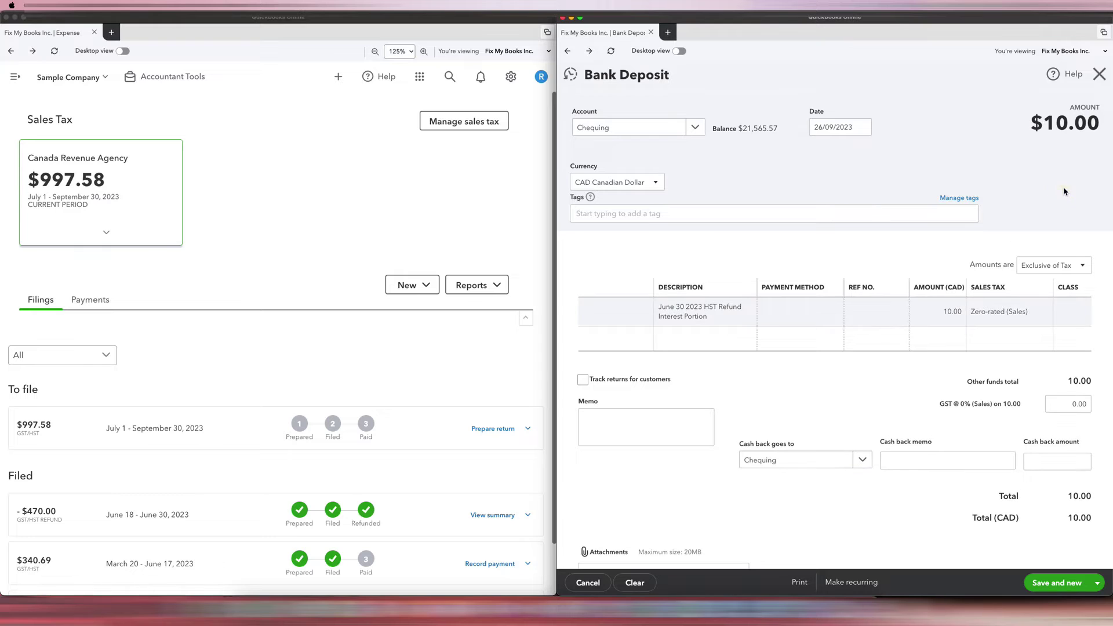
double_click(993, 23)
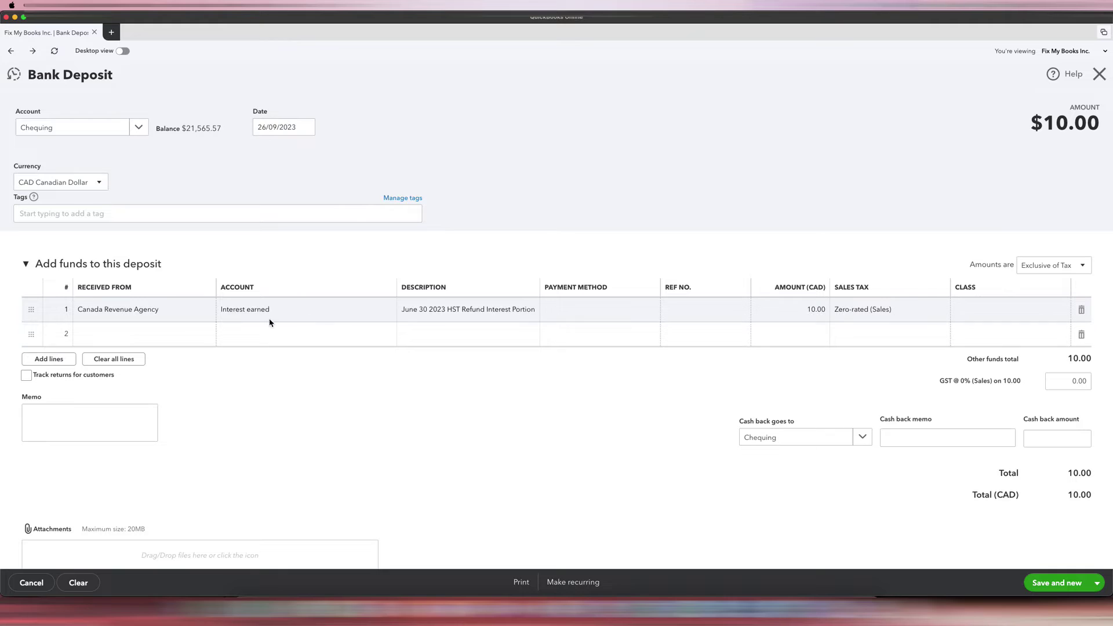
left_click(1097, 583)
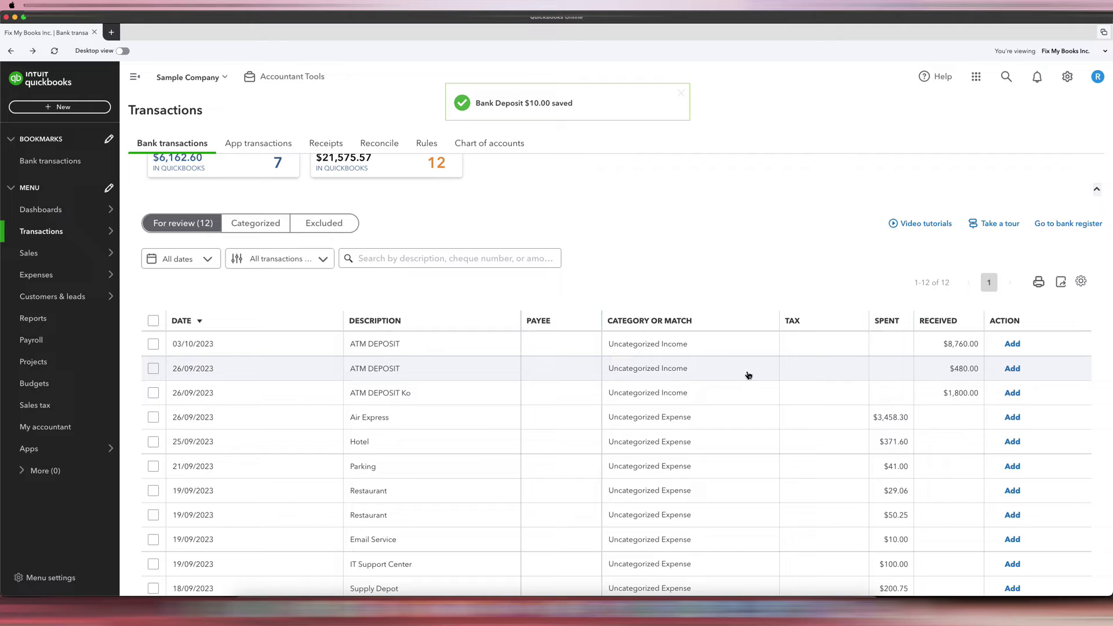
Match the $480.00 ATM deposit to the $10.00 deposit and the $470.00 tax payment.
left_click(708, 375)
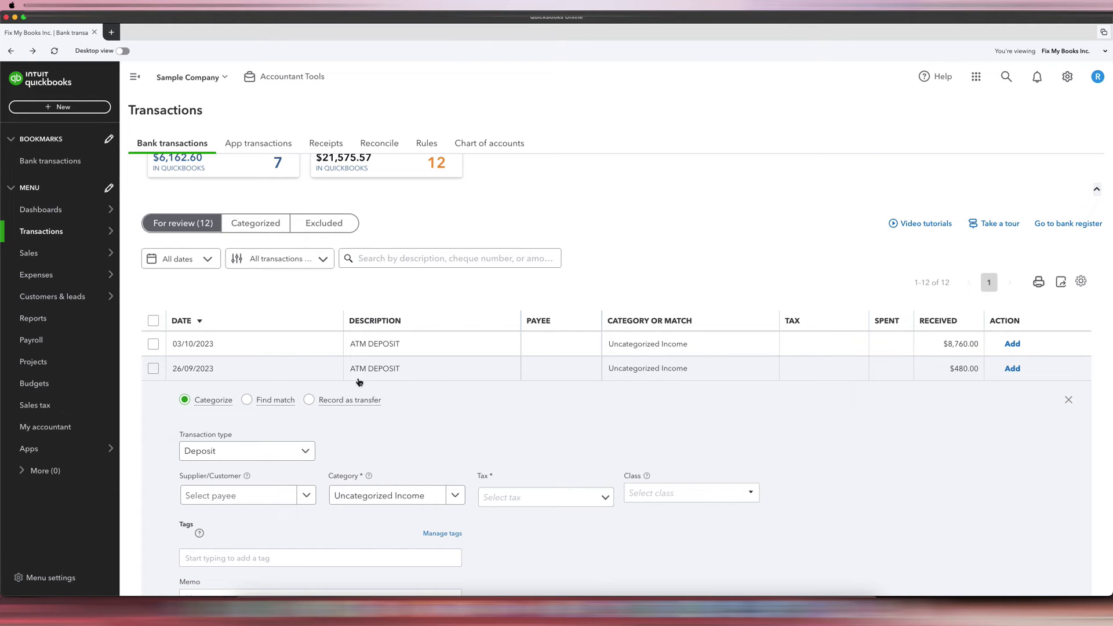
left_click(248, 400)
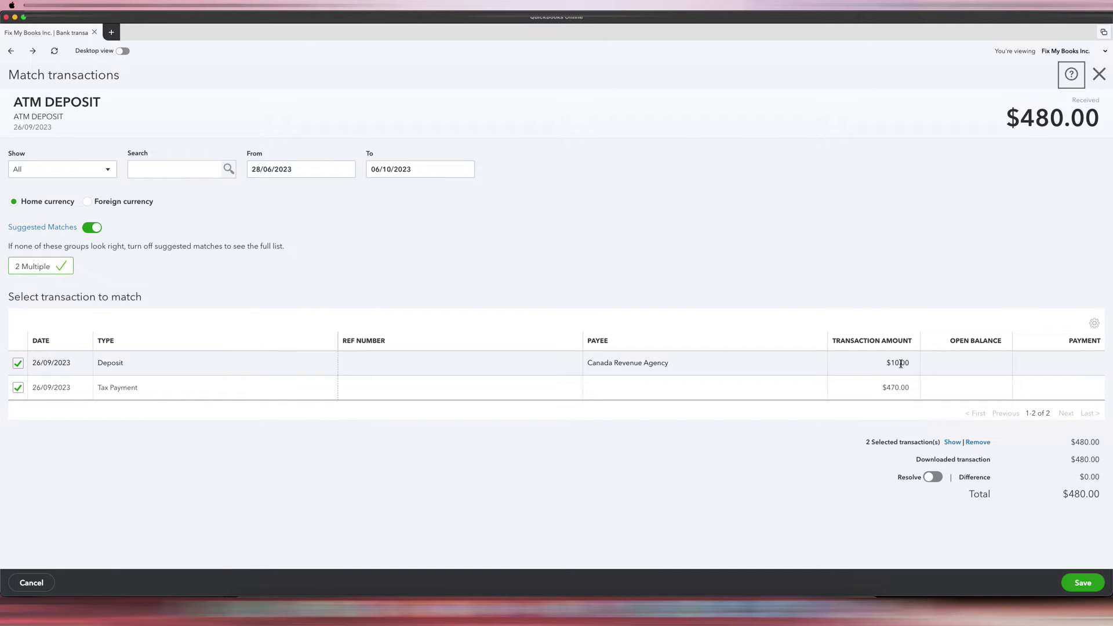
left_click(1083, 582)
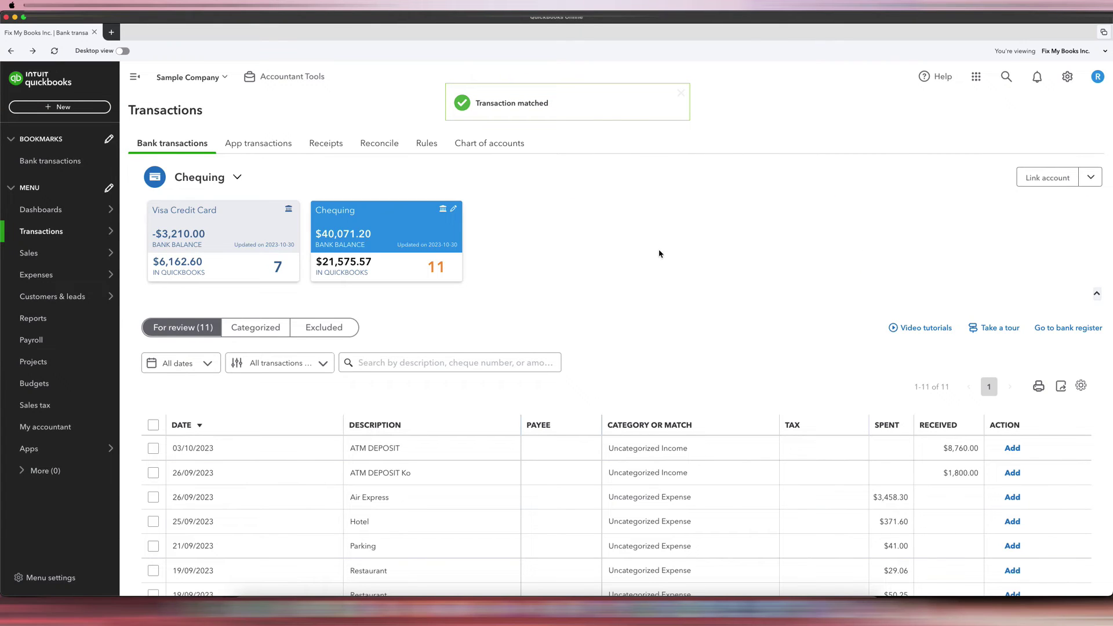
Undo the $480 ATM deposit's match from the Categorized tab.
left_click(1008, 78)
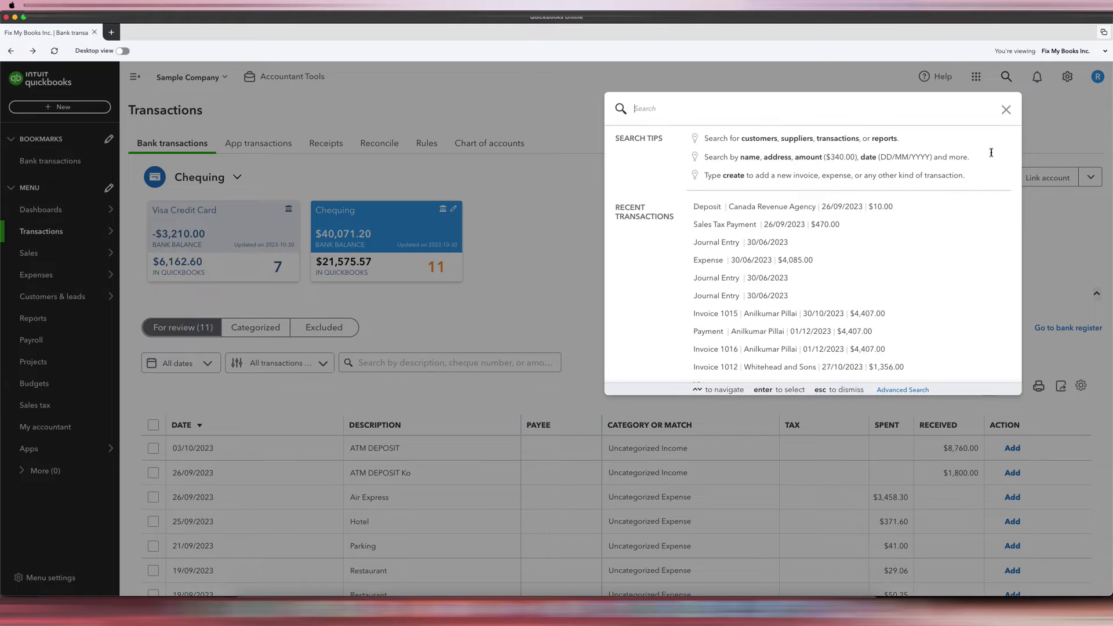
left_click(878, 206)
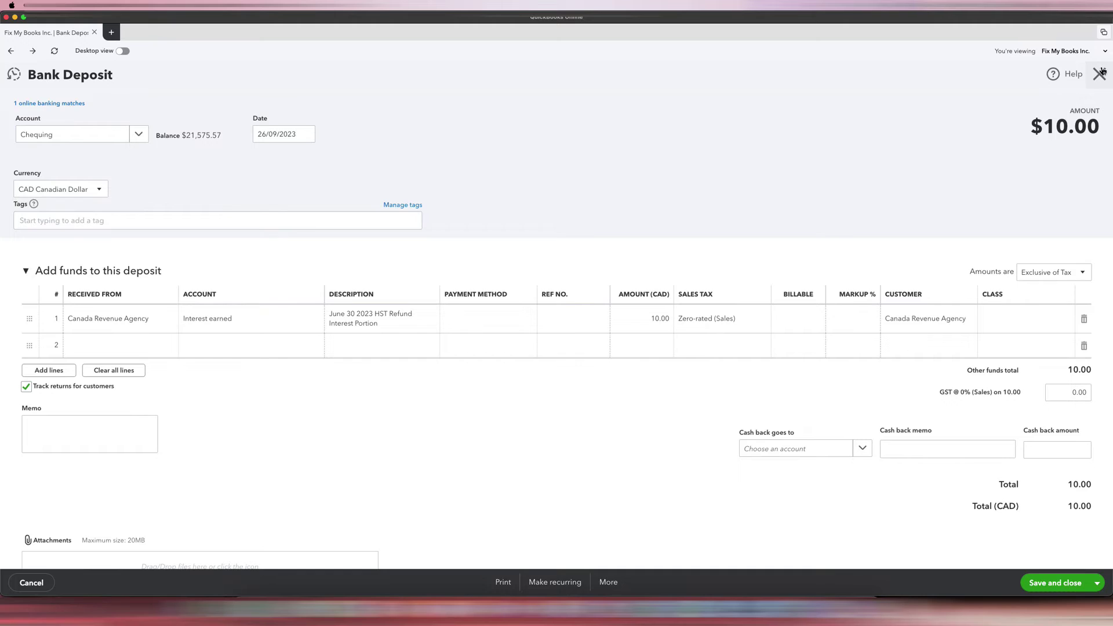
left_click(1100, 74)
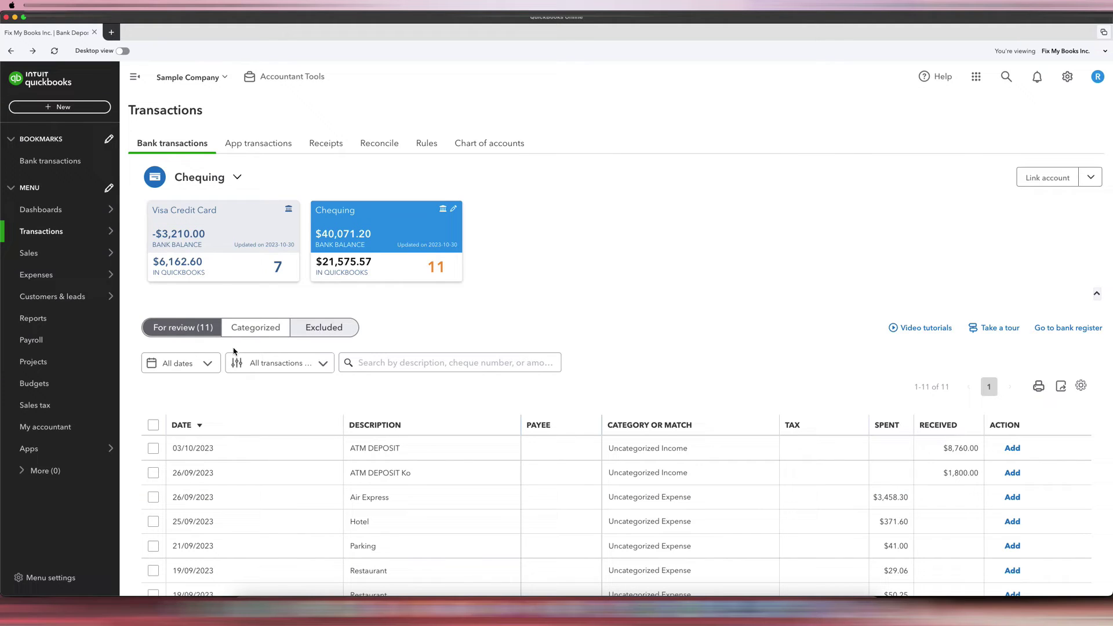
left_click(447, 363)
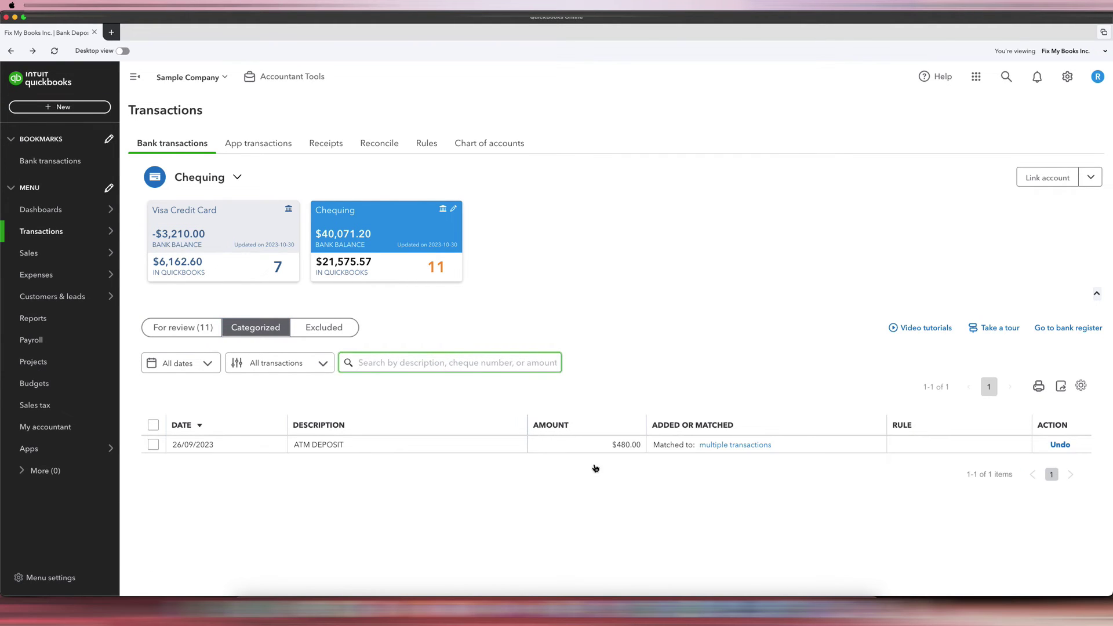
left_click(1061, 445)
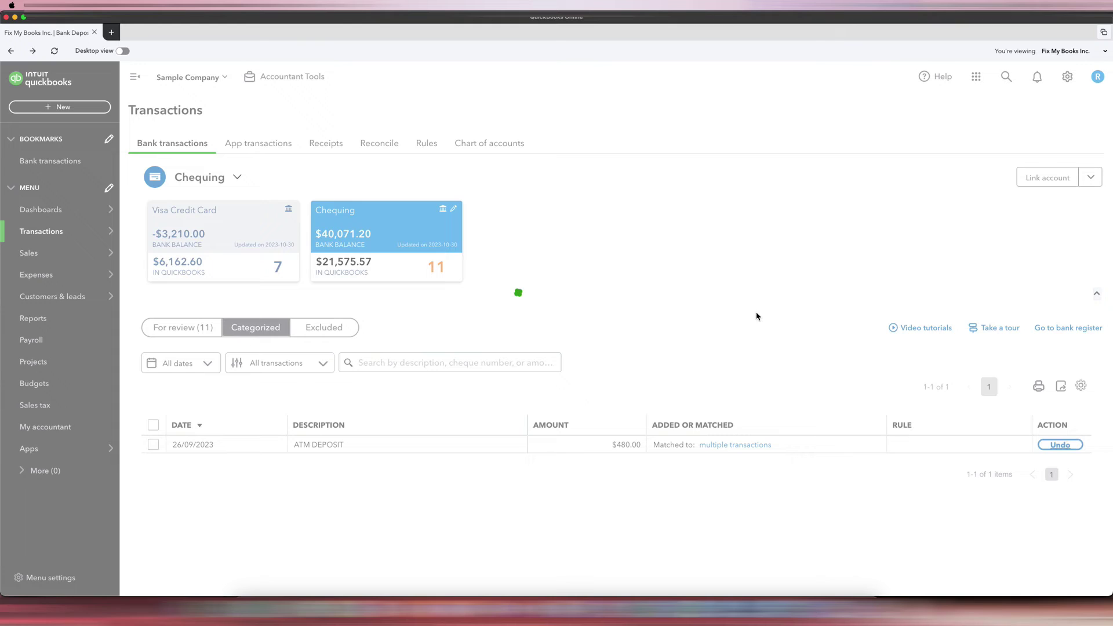
left_click(153, 336)
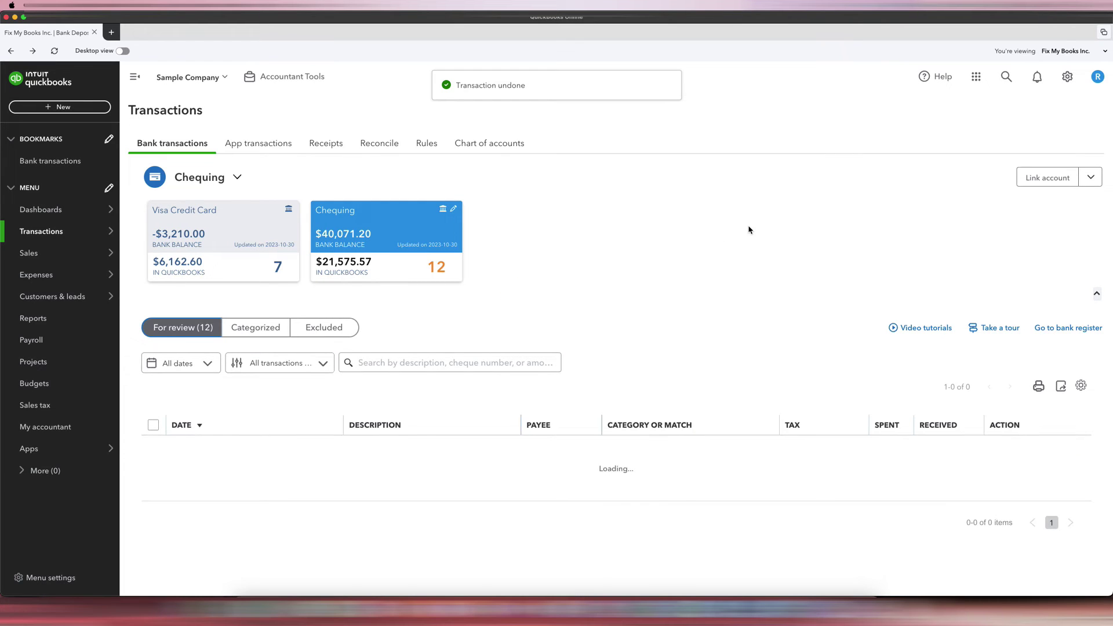
Delete the $10.00 Canada Revenue Agency bank deposit.
left_click(1007, 77)
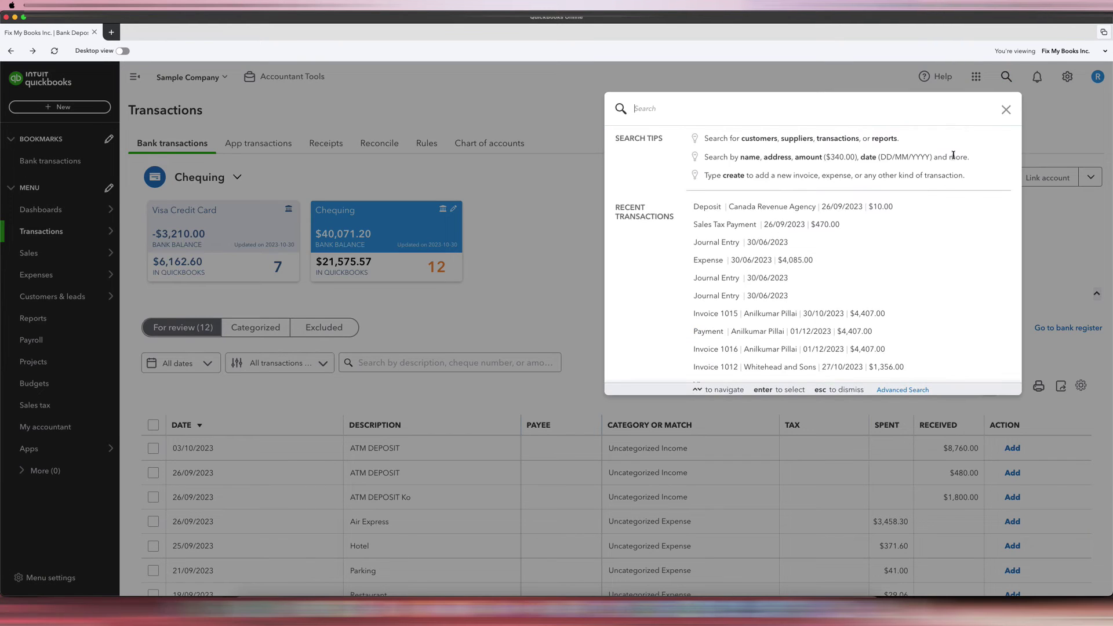
left_click(934, 206)
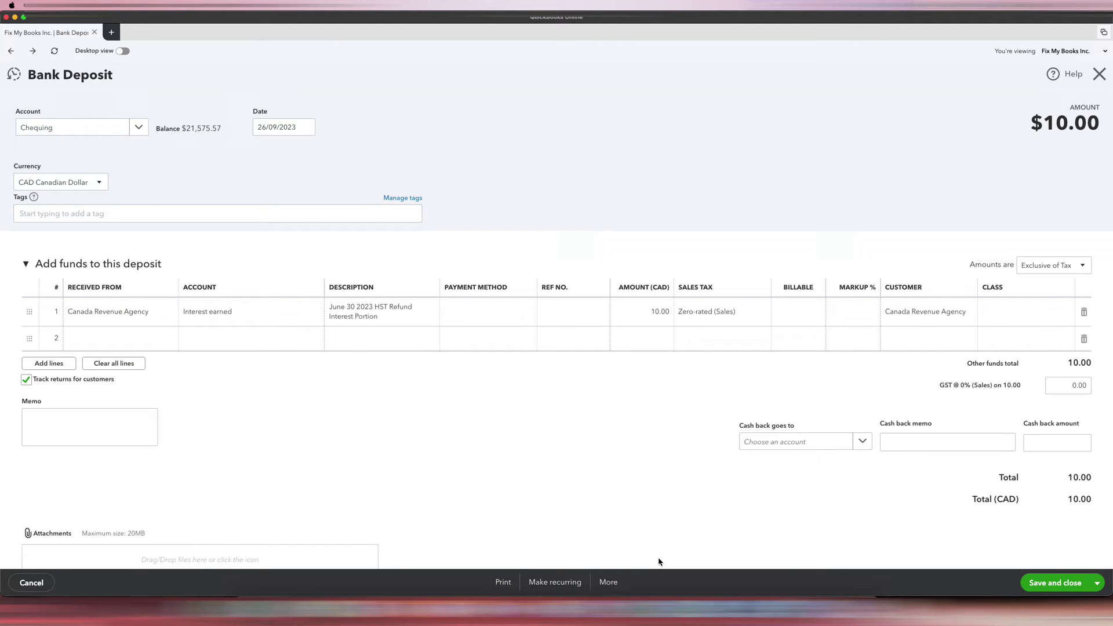
left_click(625, 583)
left_click(626, 509)
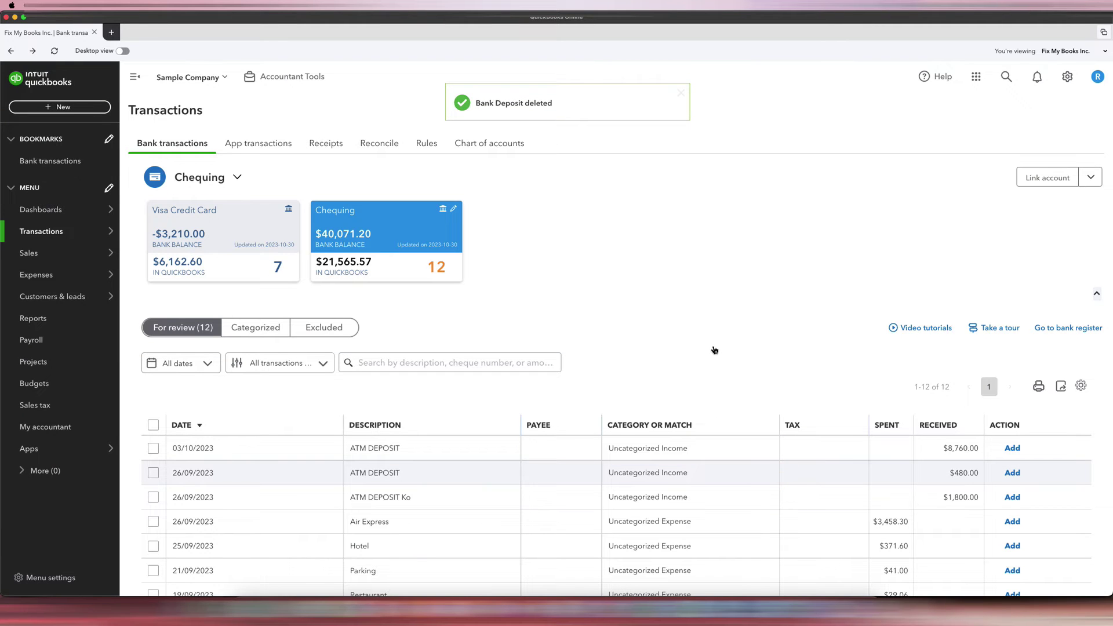
Match the $480 ATM deposit to the $470.00 tax payment and turn on Resolve for the $10 difference.
left_click(719, 473)
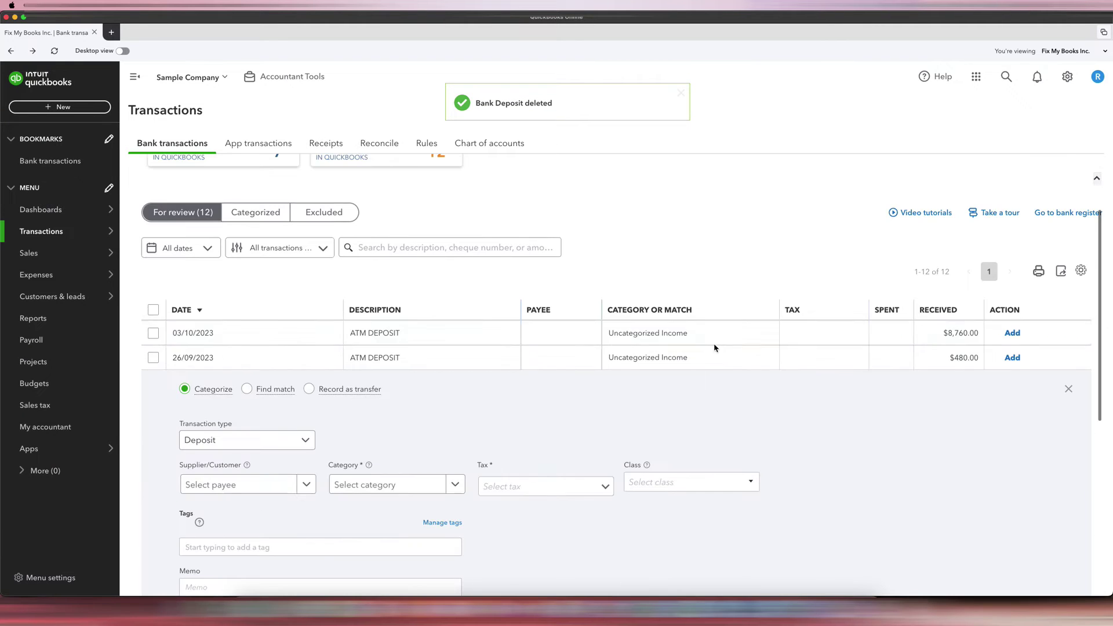
left_click(247, 389)
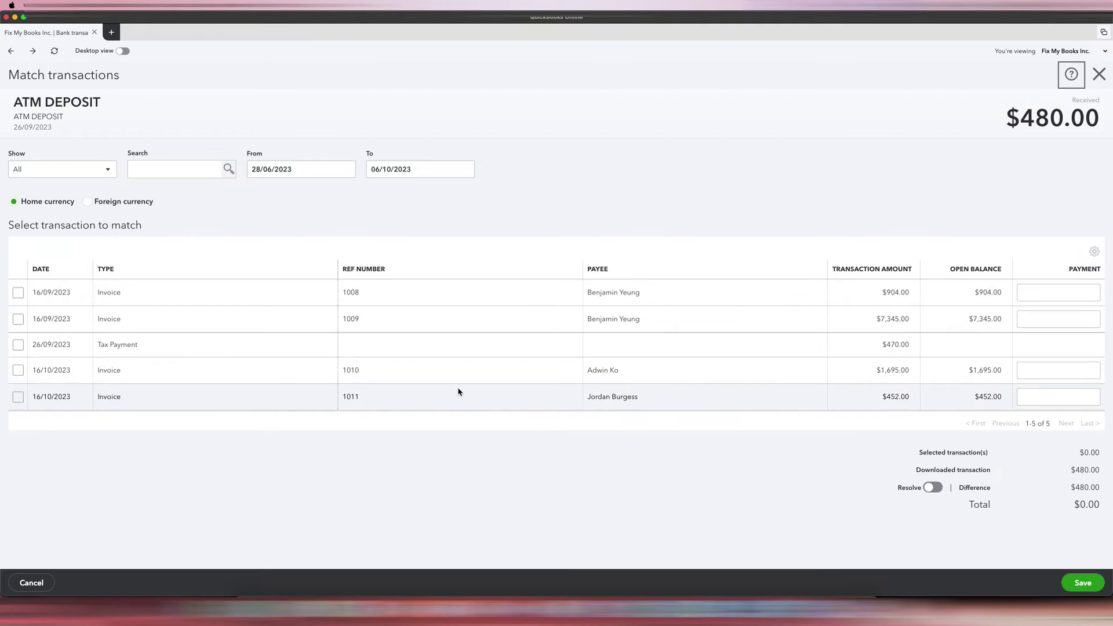
left_click(18, 346)
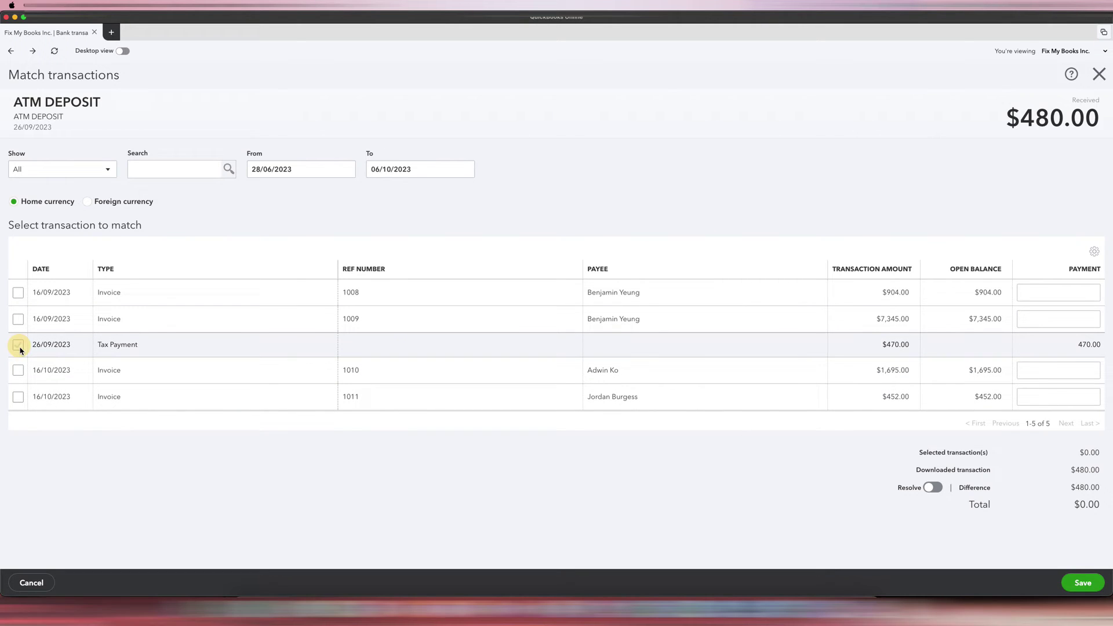
left_click(1079, 346)
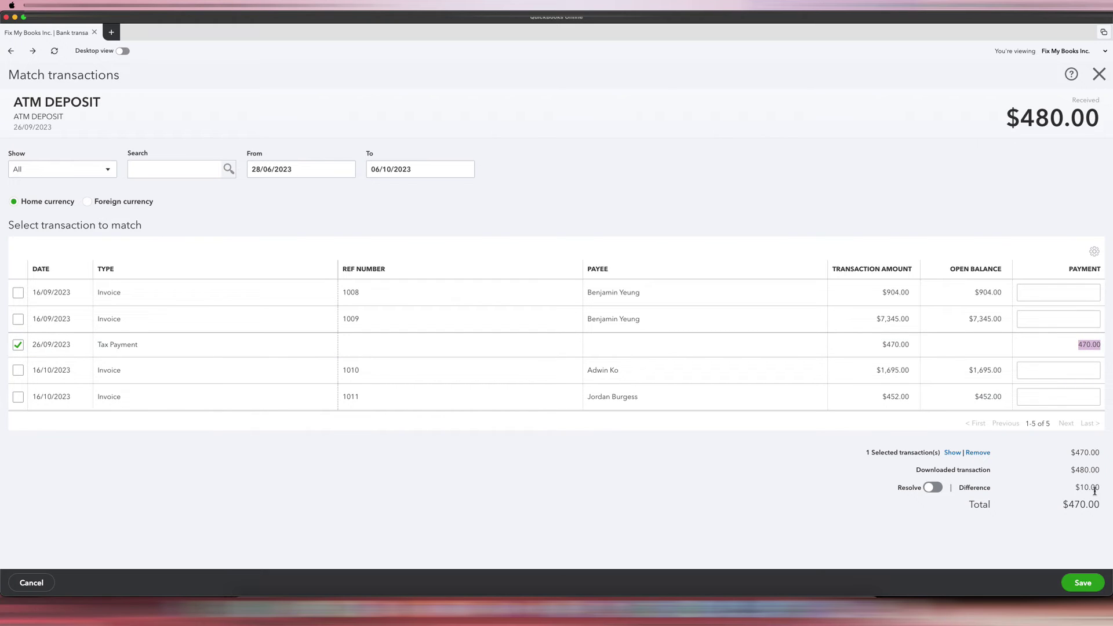
left_click(933, 487)
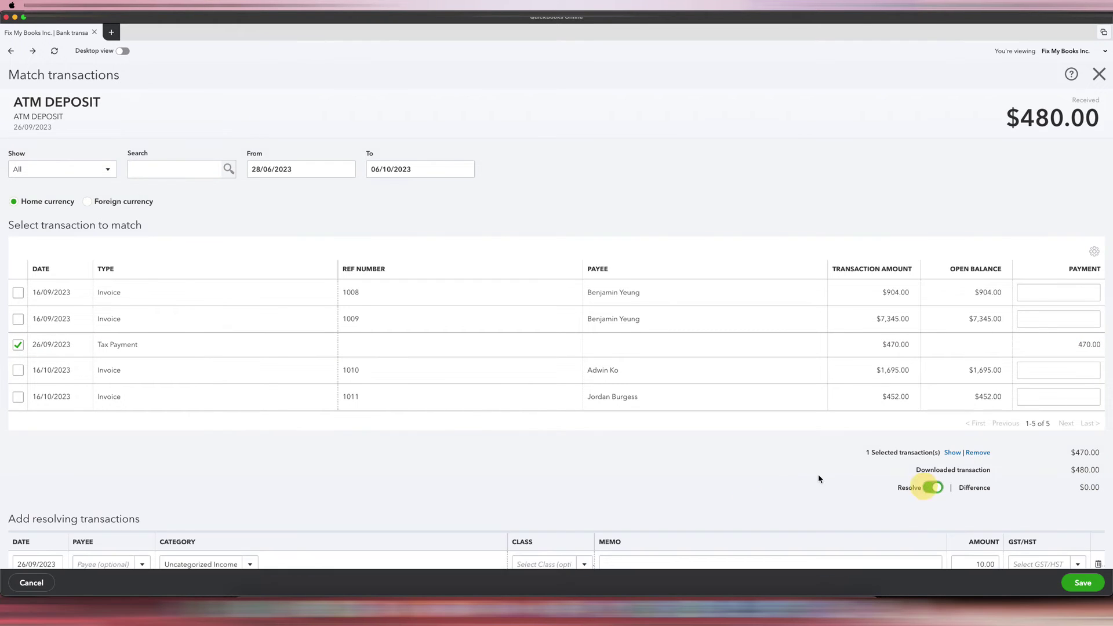
Enter Canada Revenue Agency as the payee of the 10.00 resolving line.
scroll(812, 476, "down", 3)
left_click(123, 476)
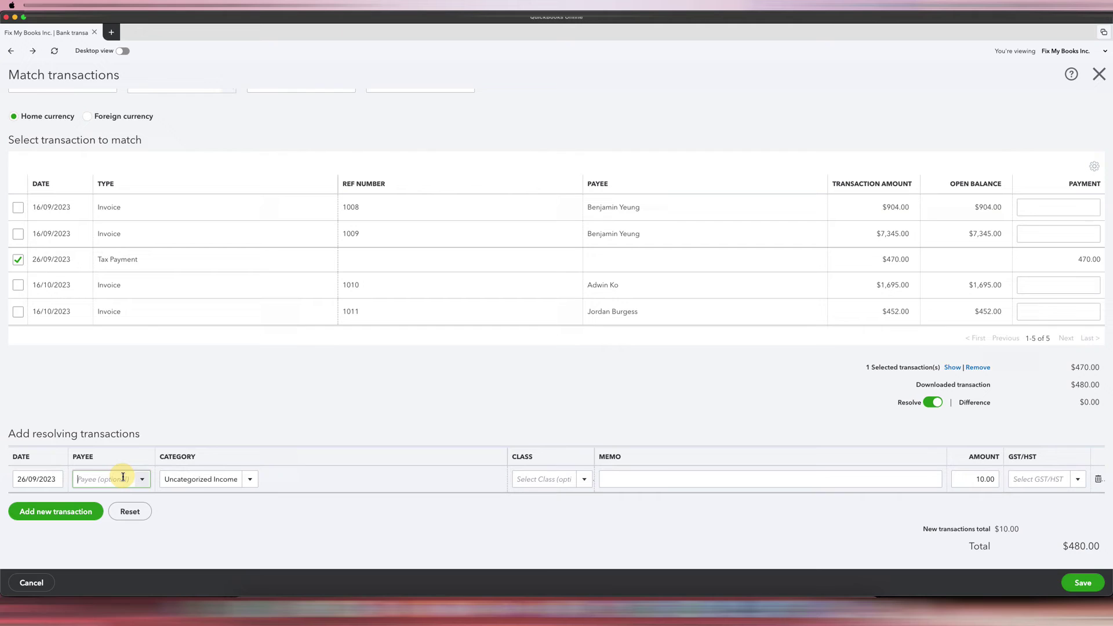
type("Cana\\")
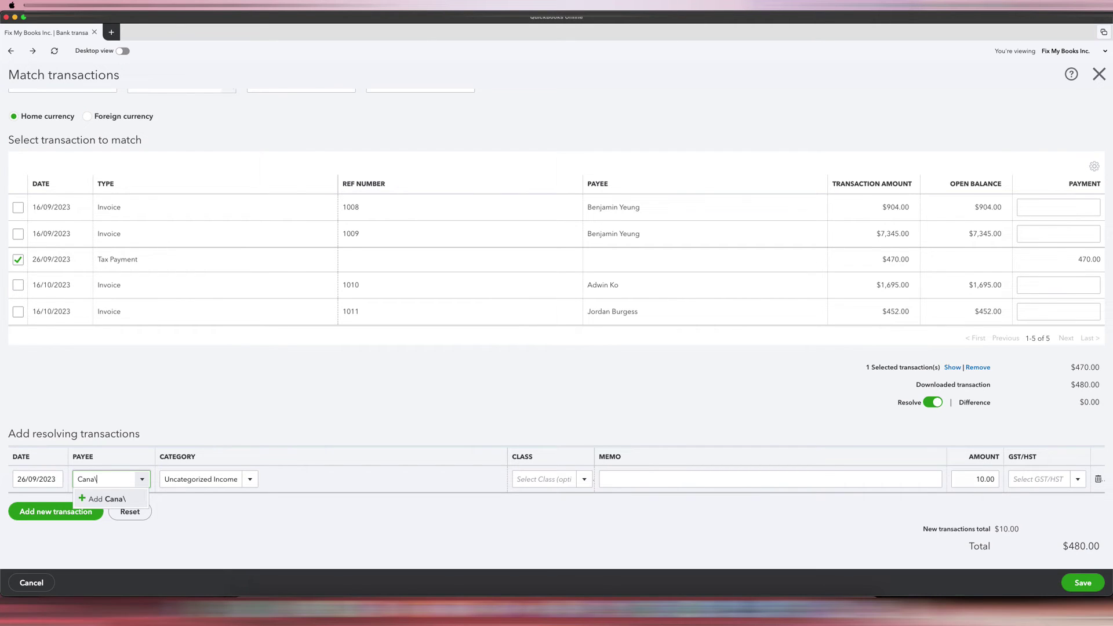
key("BackSpace")
key("BackSpace")
key("BackSpace")
scroll(199, 415, "down", 5)
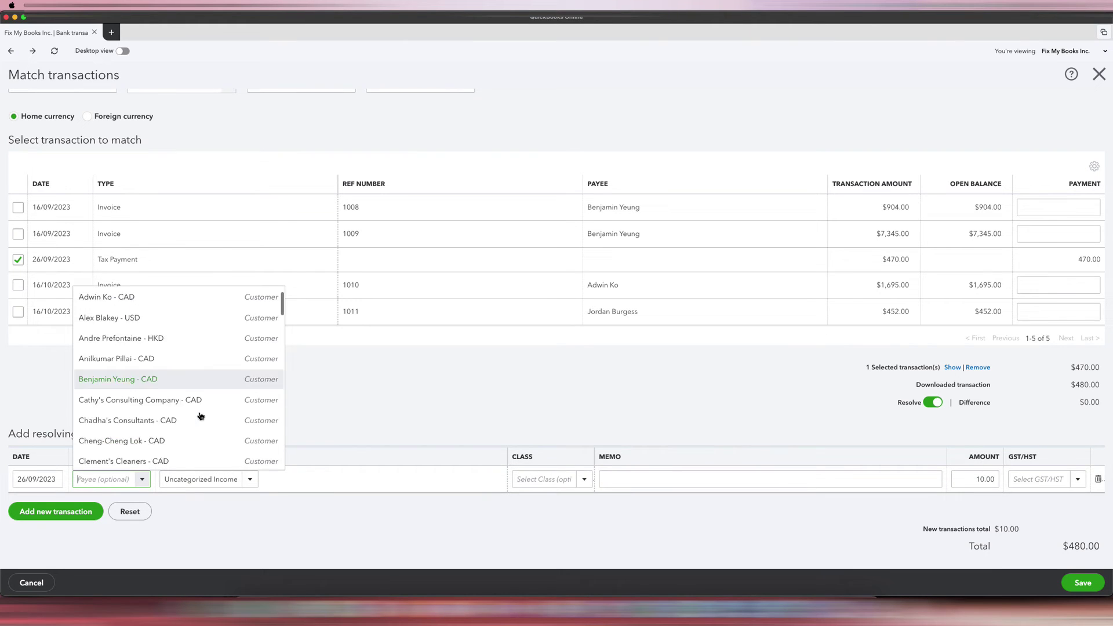
scroll(203, 409, "up", 4)
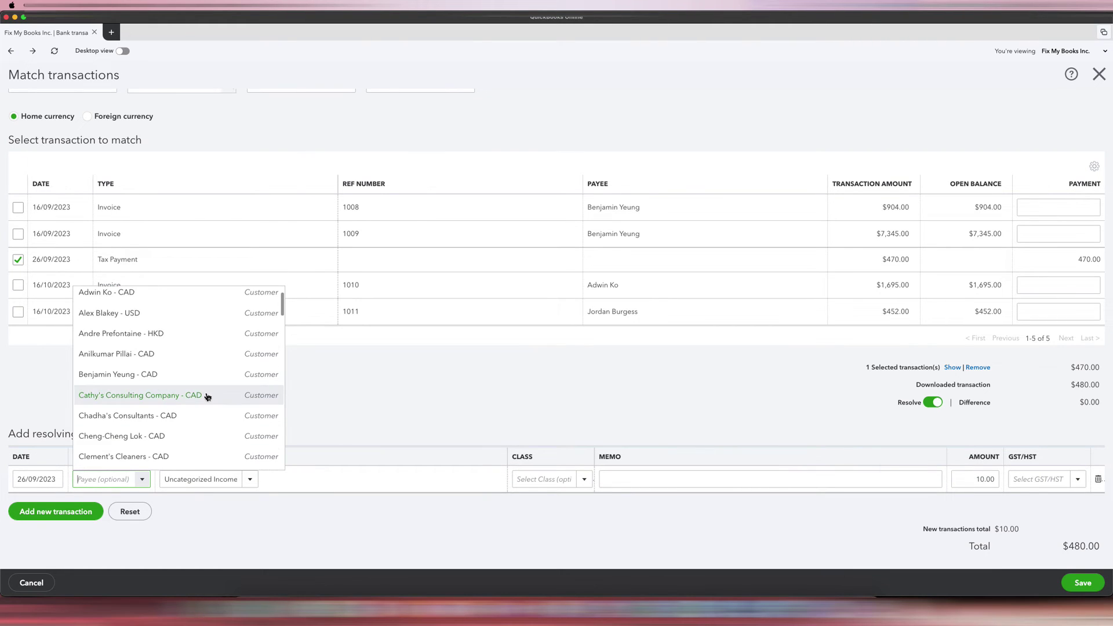
scroll(204, 406, "down", 5)
scroll(208, 395, "up", 3)
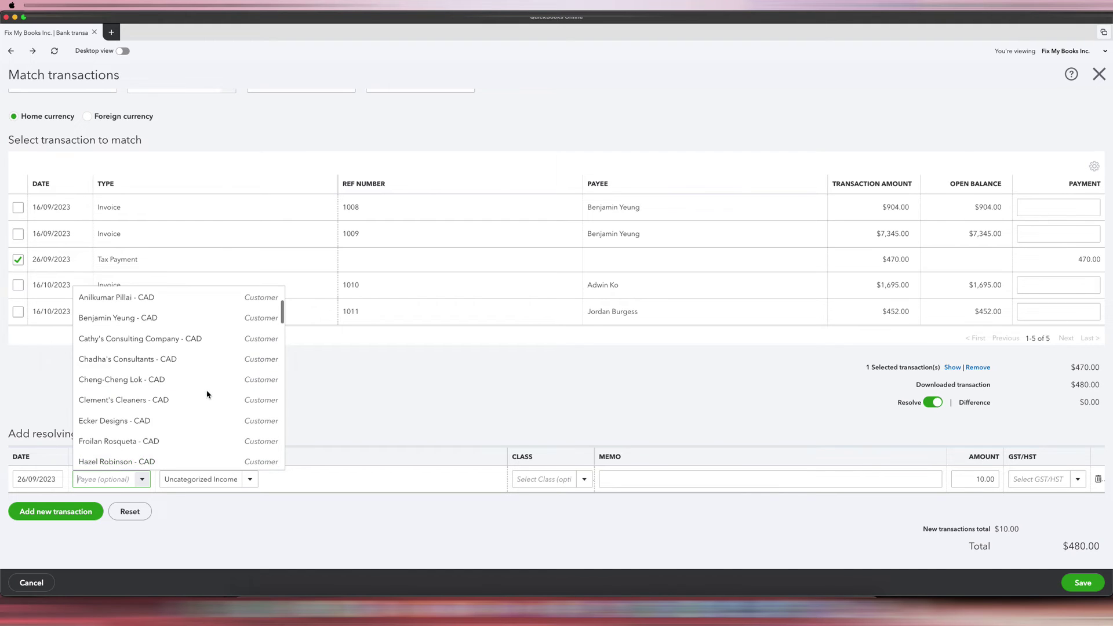
scroll(235, 377, "up", 3)
left_click(415, 392)
left_click(107, 479)
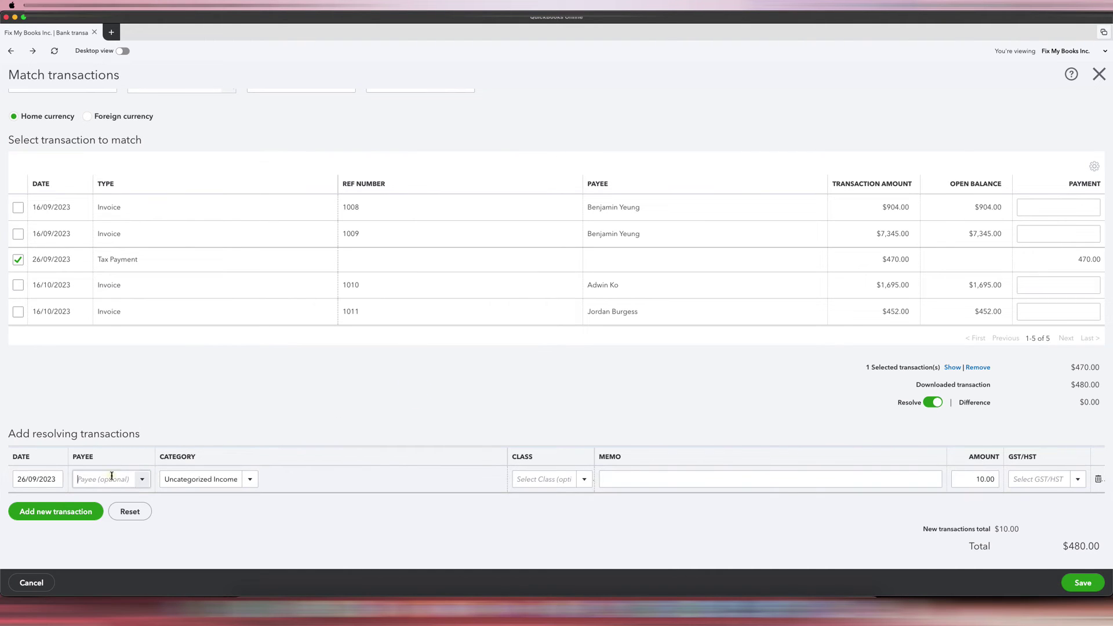
type("Cana")
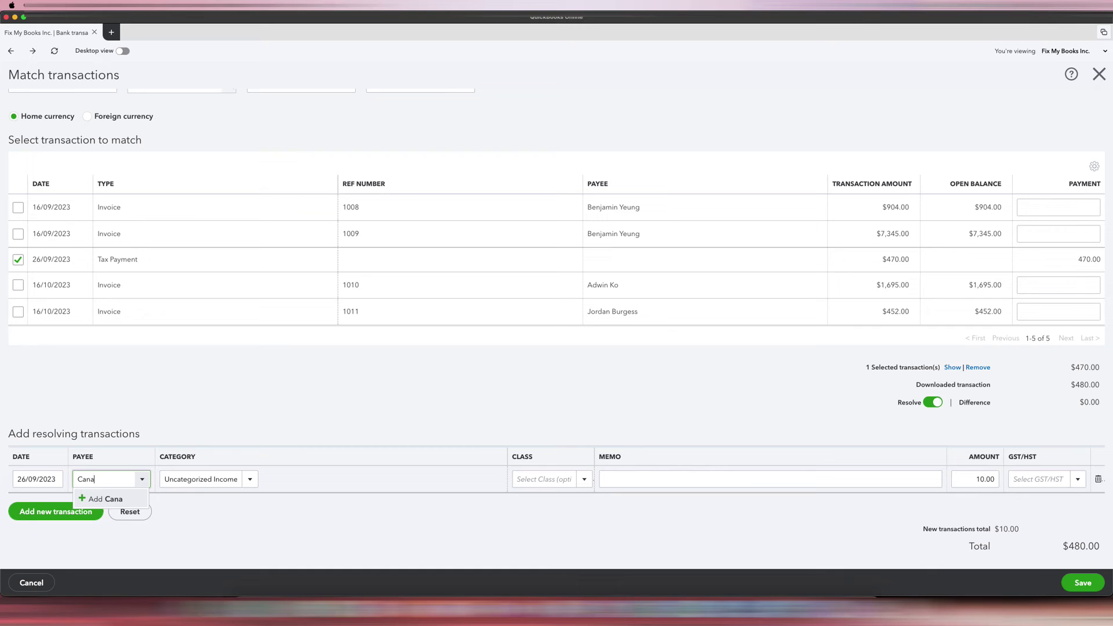
type("da Revenue Agency")
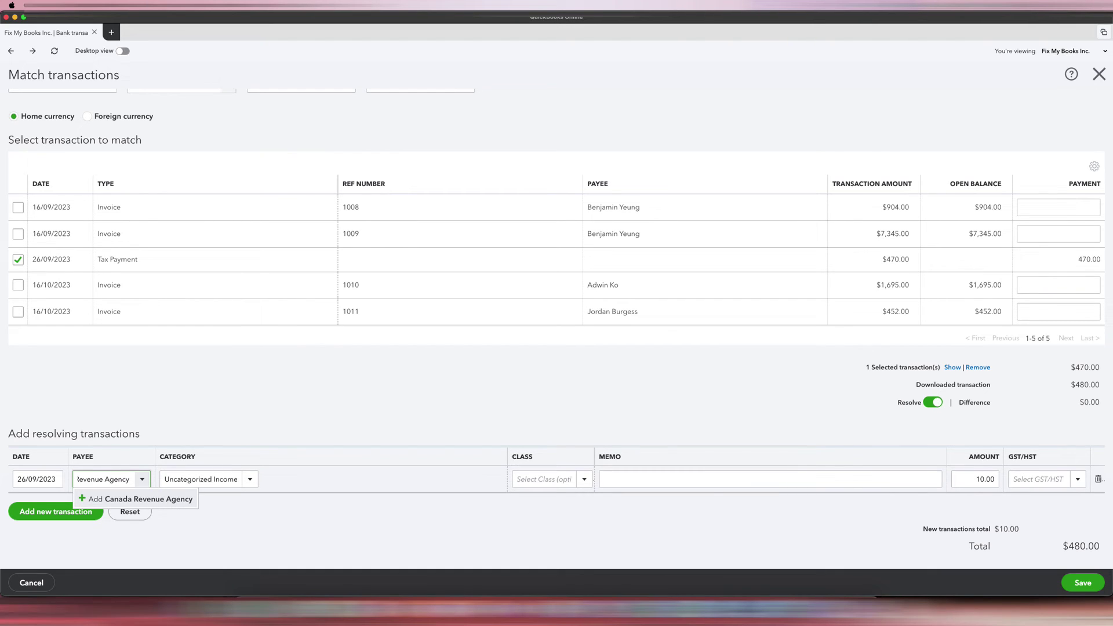
left_click(139, 499)
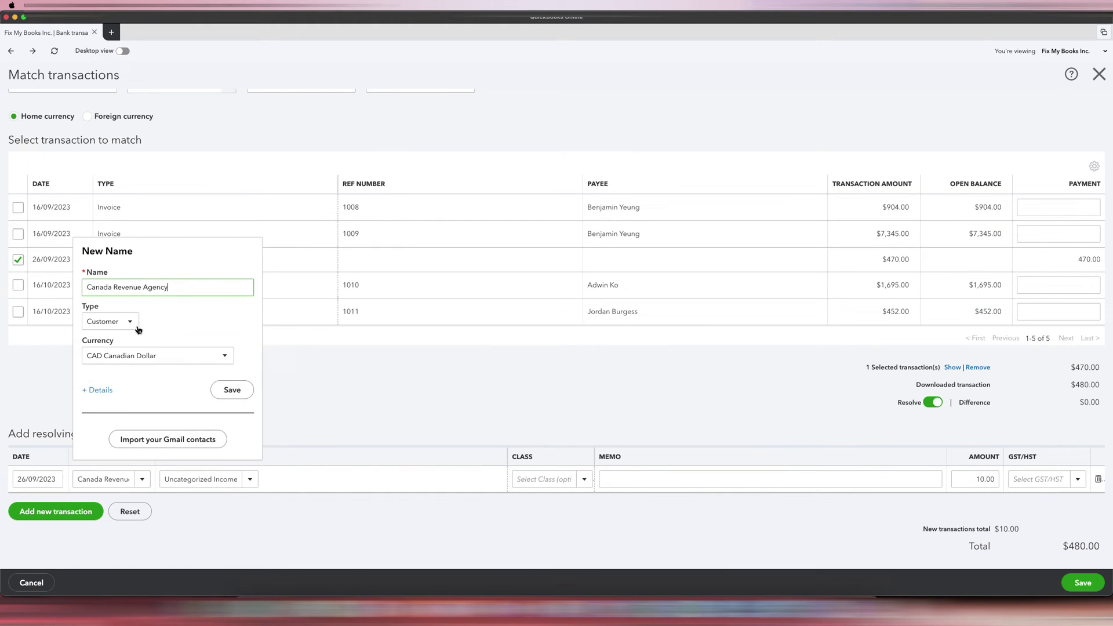
Save the new payee as 'Canada Revenue Agency.' with a trailing period to avoid the duplicate.
left_click(238, 390)
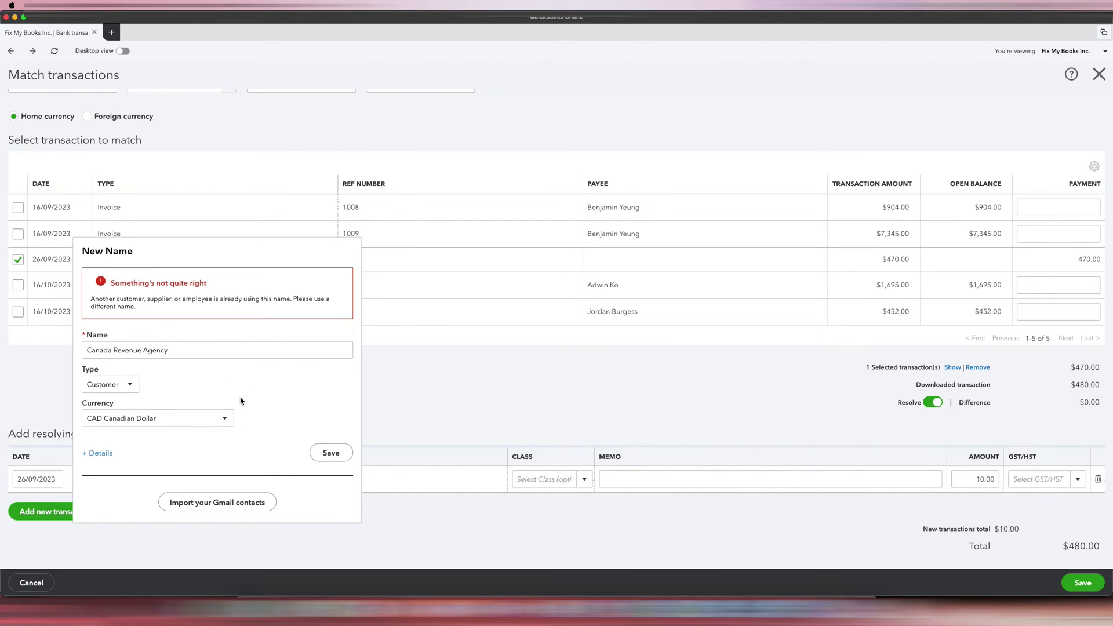
left_click(239, 353)
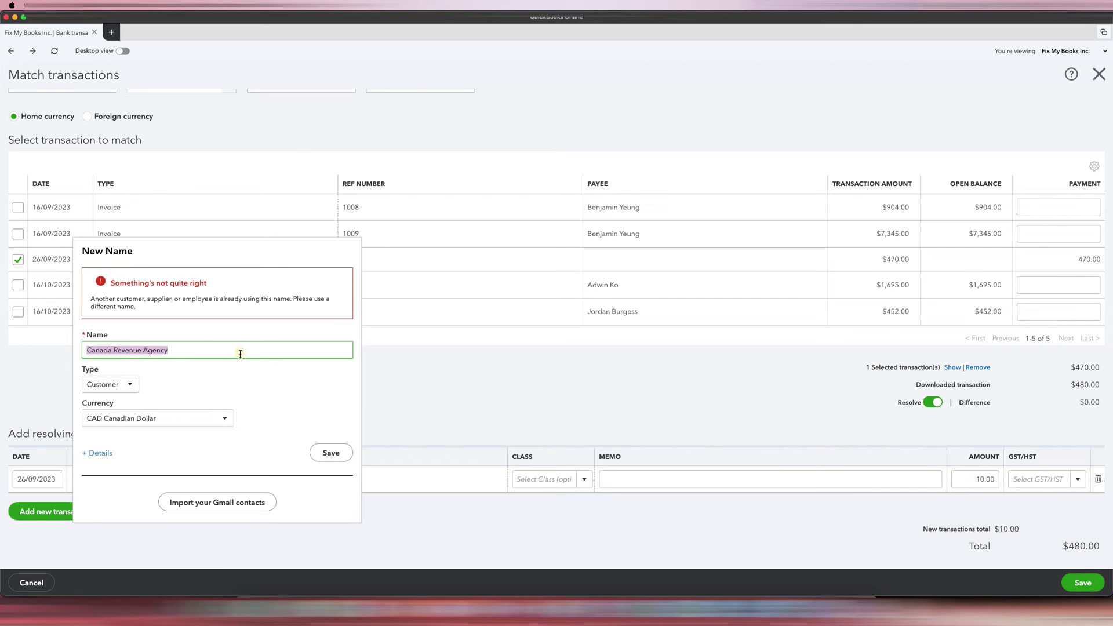
left_click(240, 353)
type(".")
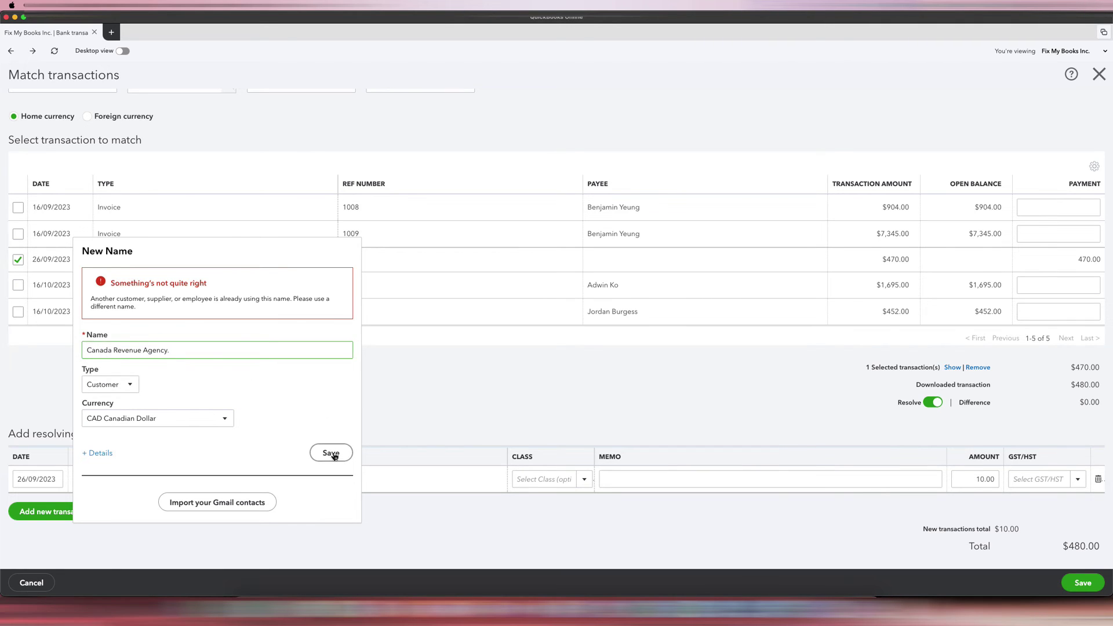
left_click(331, 453)
Set the resolving line to Interest earned and Zero-rated (Sales), then save the match.
left_click(194, 486)
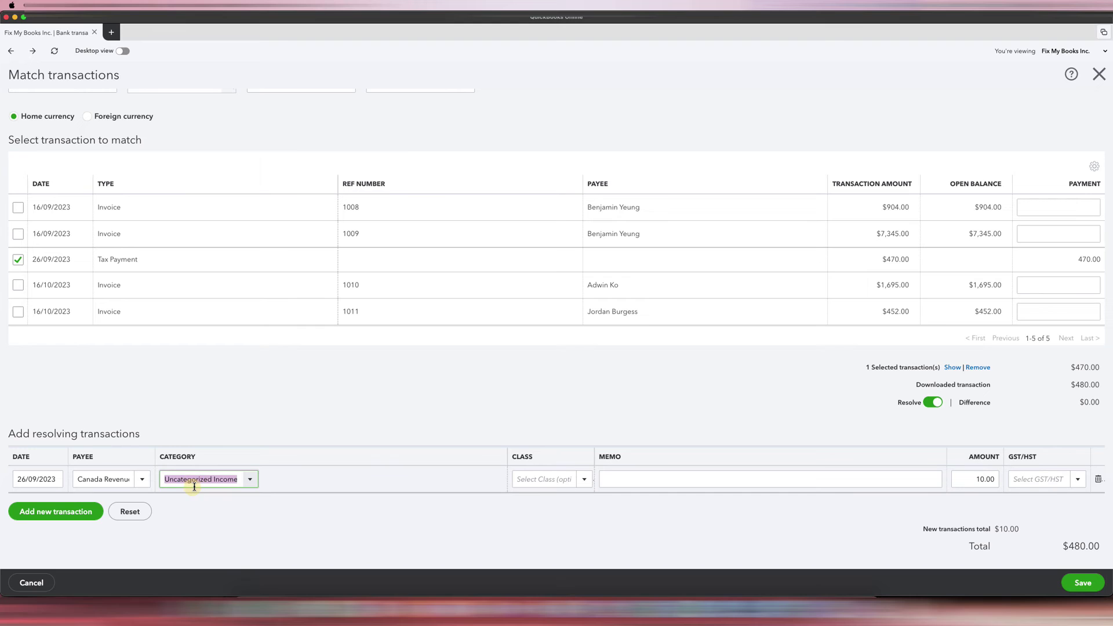
type("interest expense")
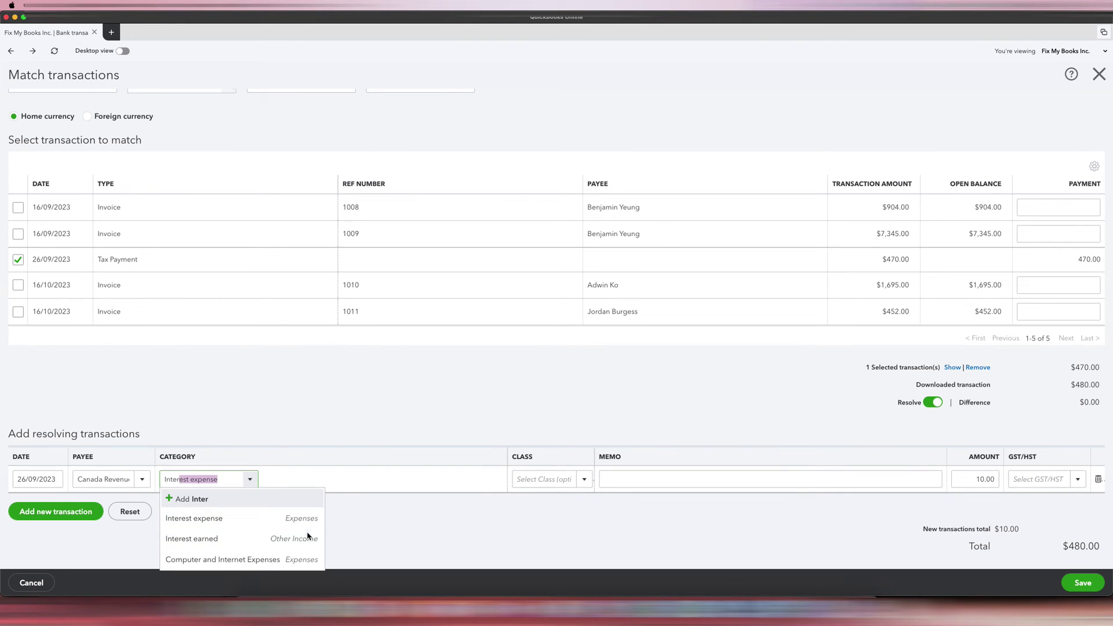
left_click(298, 538)
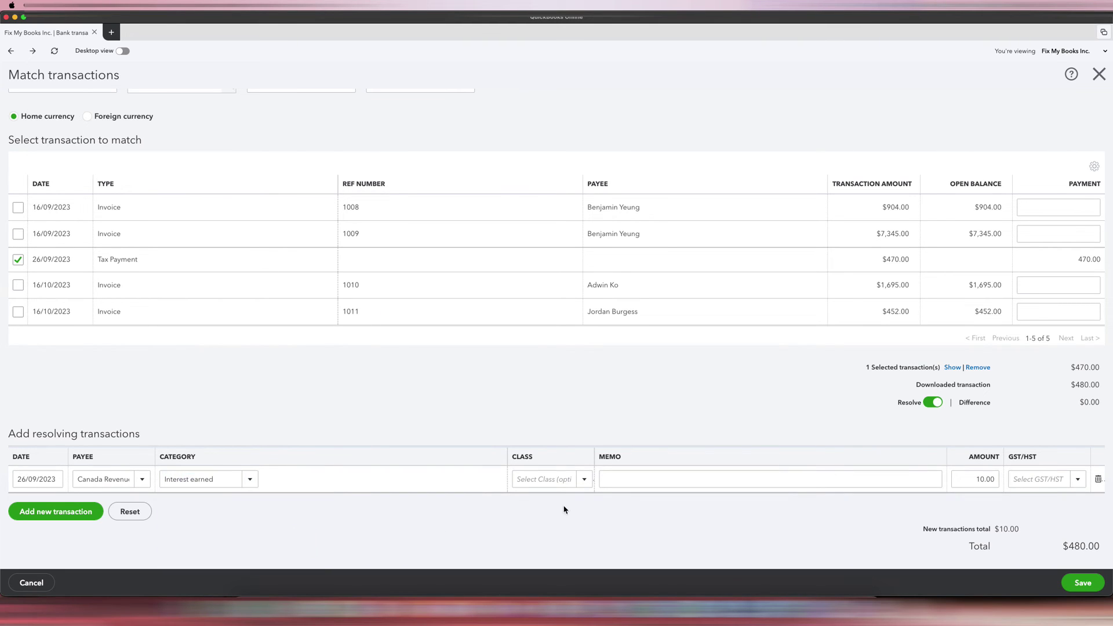
left_click(1051, 473)
type("z")
left_click(1072, 500)
left_click(1080, 578)
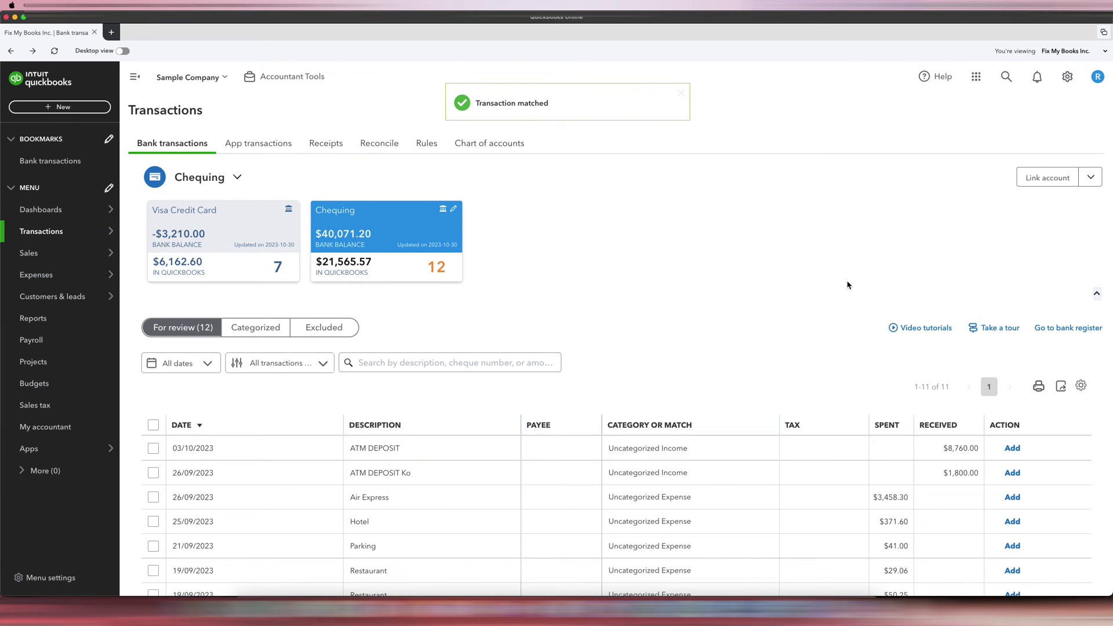
left_click(257, 327)
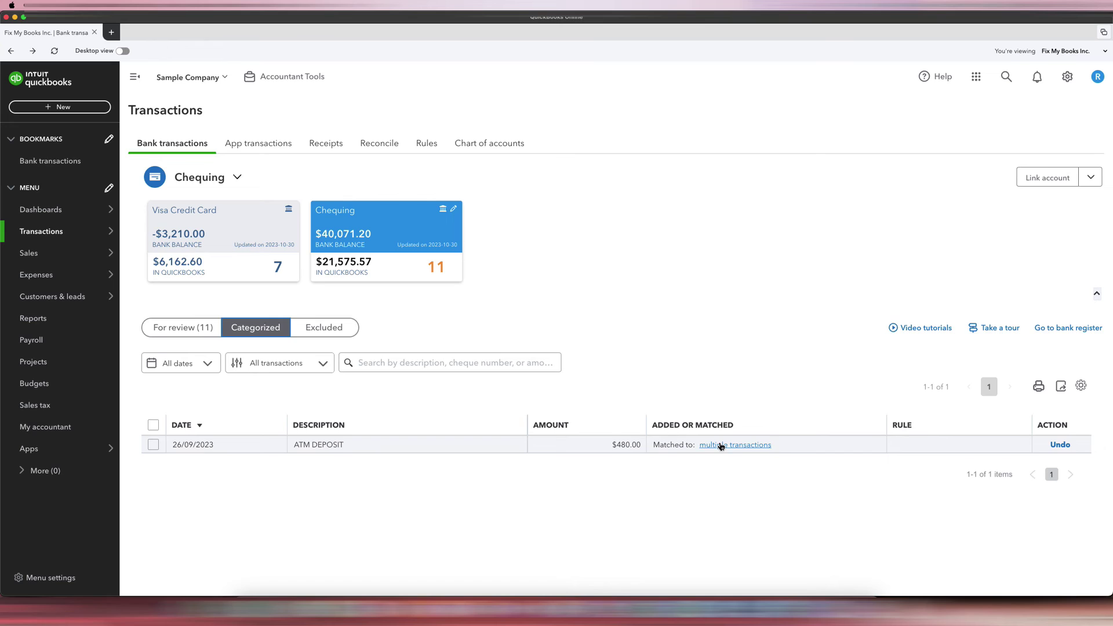
left_click(725, 444)
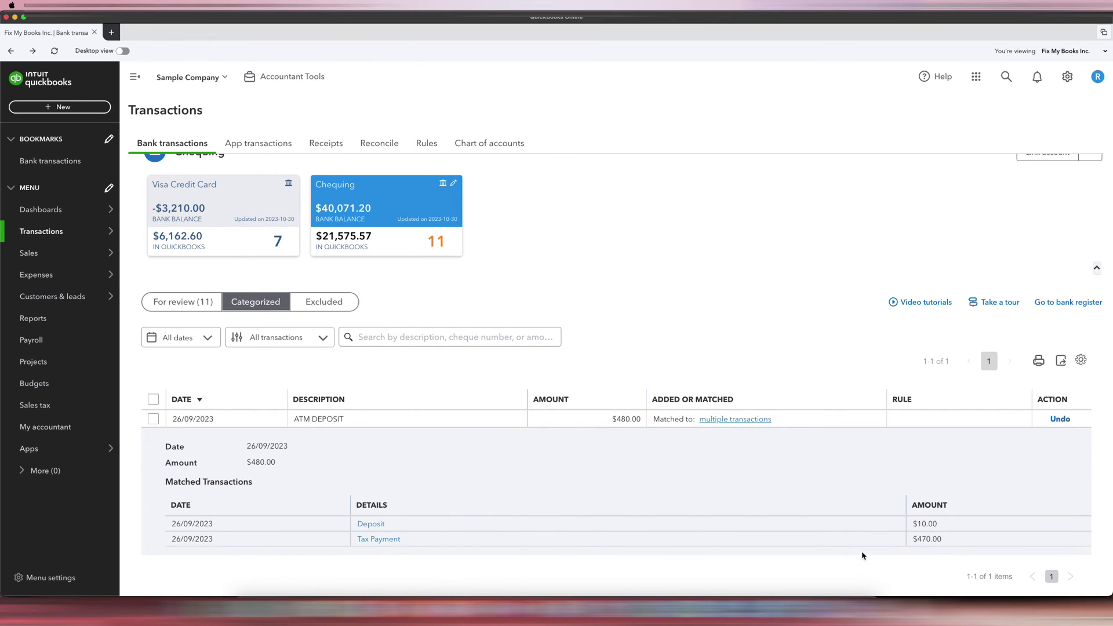
left_click(371, 524)
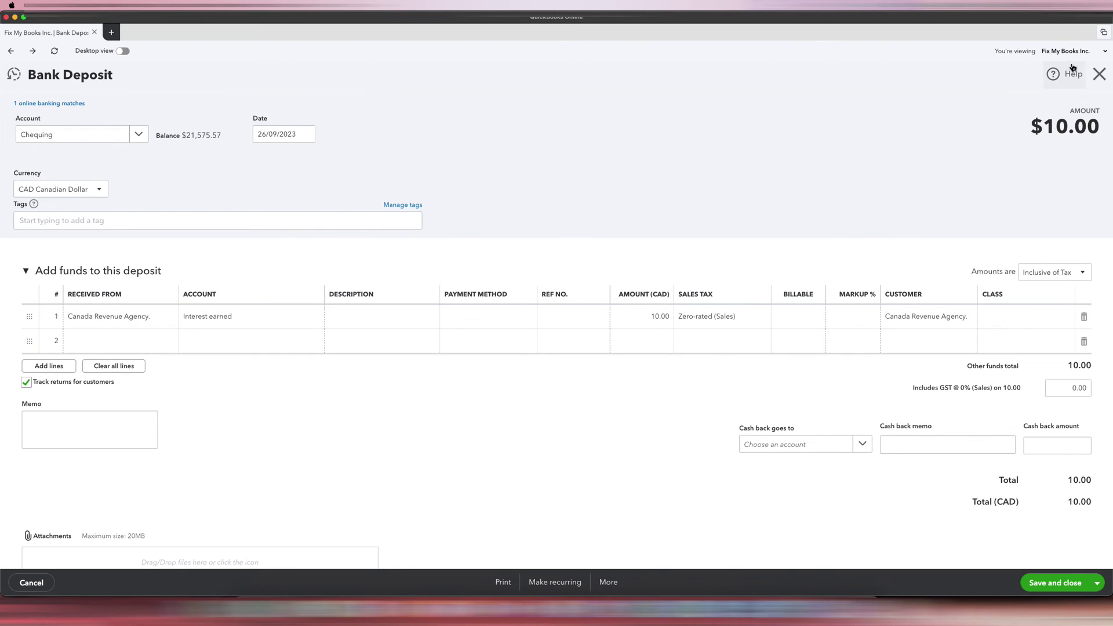
left_click(1100, 74)
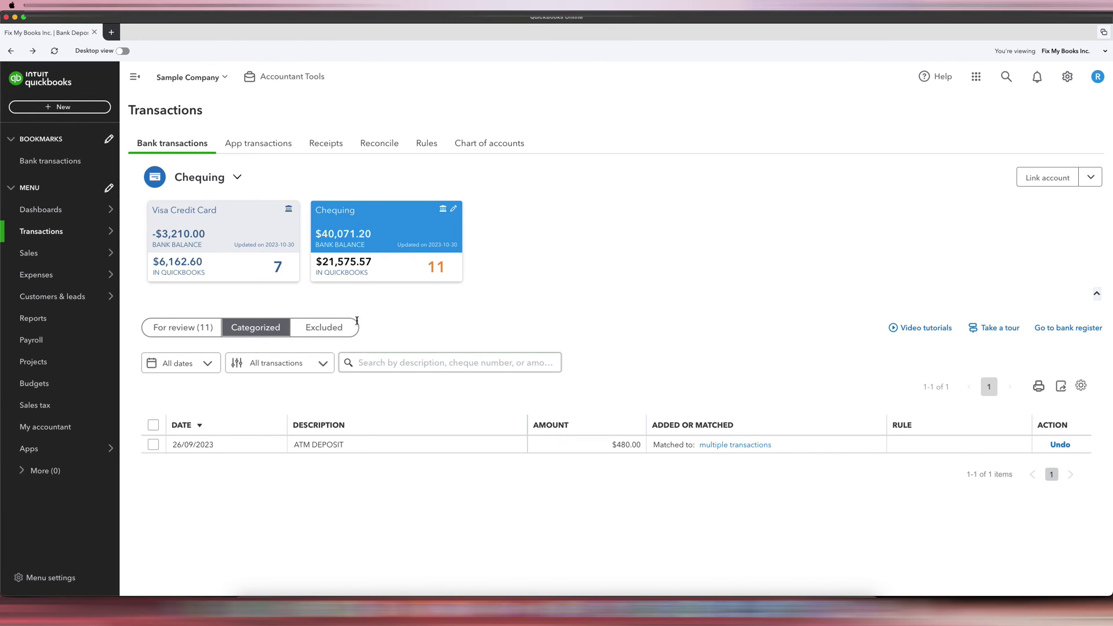
left_click(204, 327)
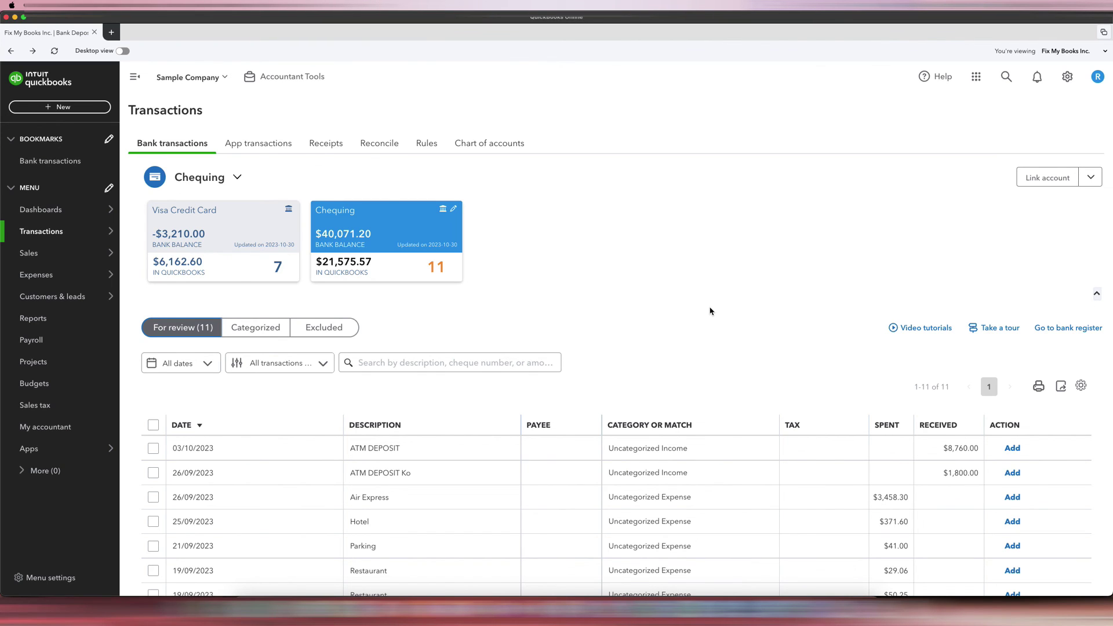
scroll(711, 312, "down", 1)
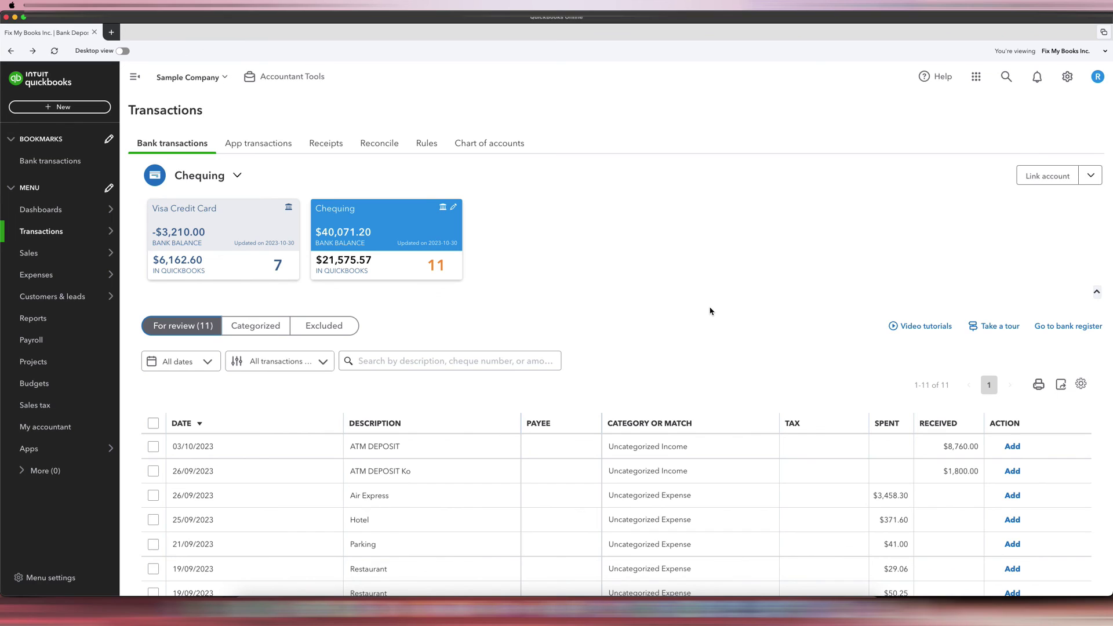